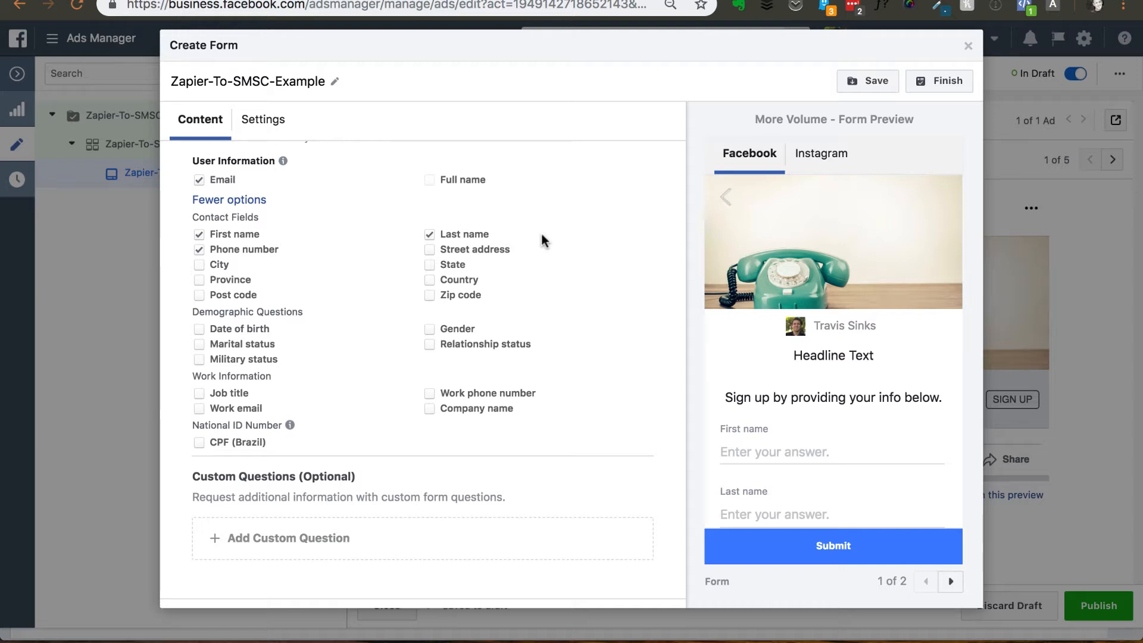
# - Turn off the optional Intro section of the Zapier-To-SMSC-Example lead form and finish the form
pyautogui.scroll(1, 541, 233)
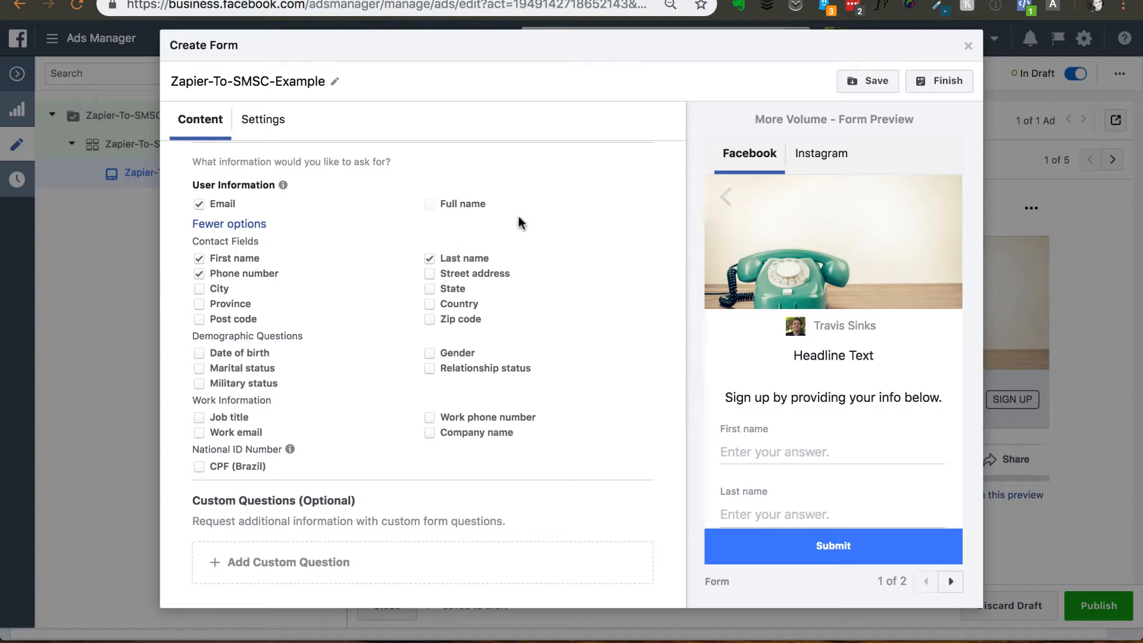
pyautogui.scroll(-3, 716, 310)
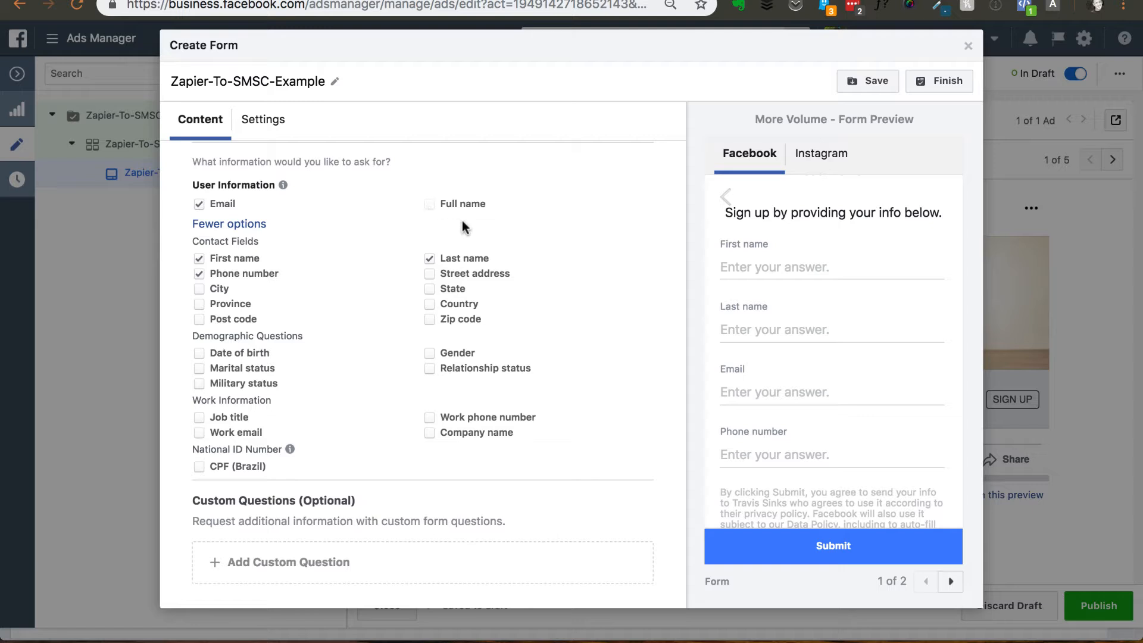
pyautogui.scroll(3, 661, 431)
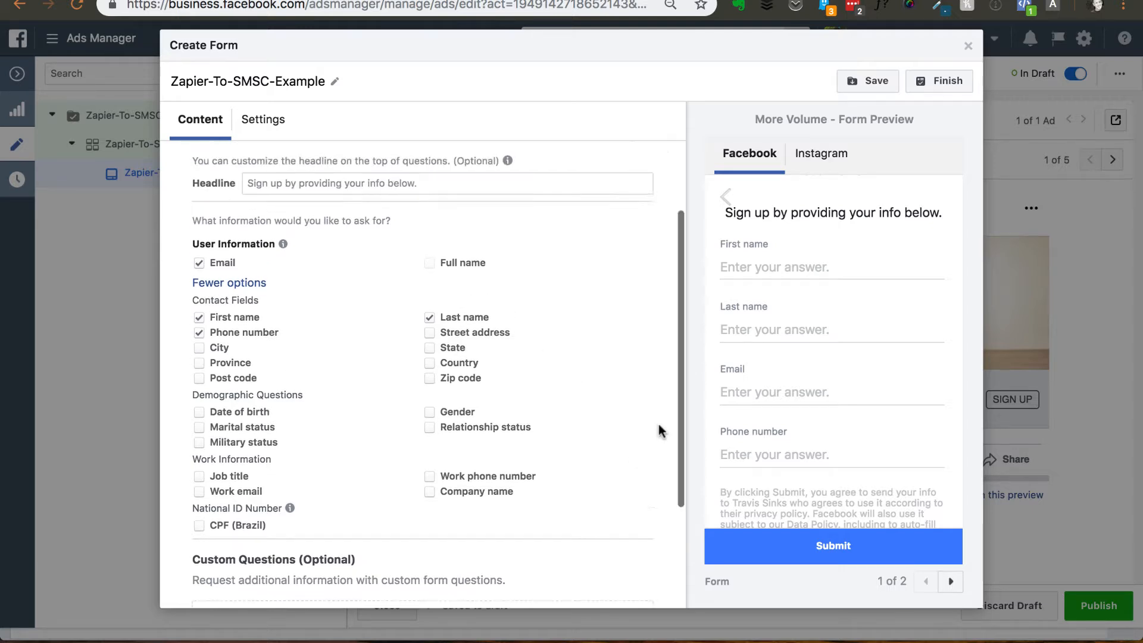
pyautogui.click(938, 81)
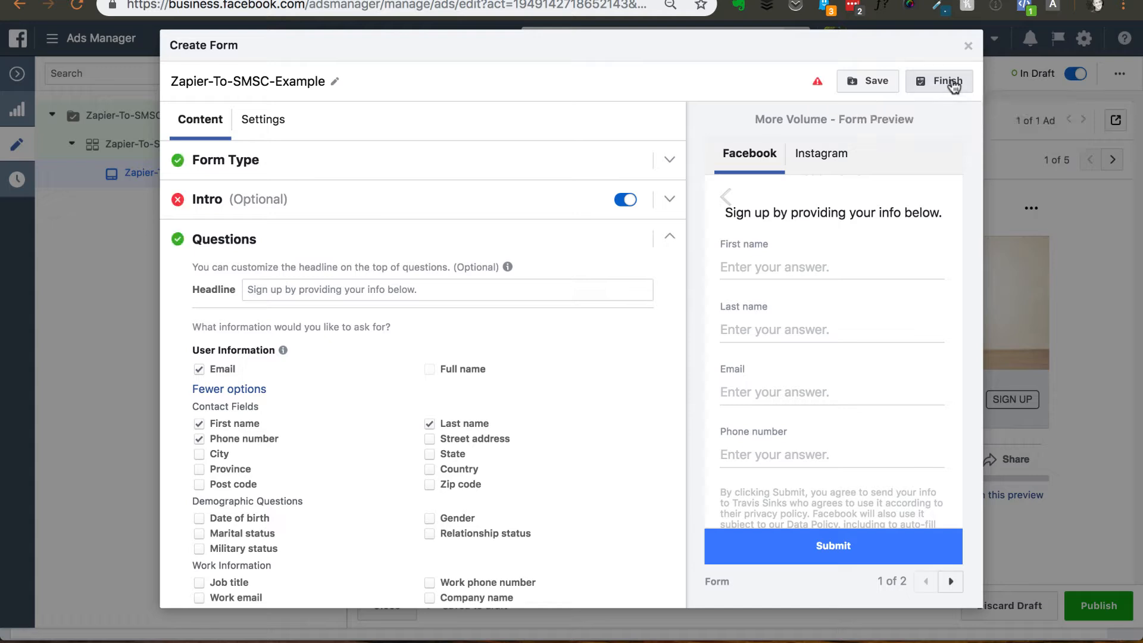
pyautogui.click(669, 203)
pyautogui.click(624, 200)
pyautogui.click(938, 81)
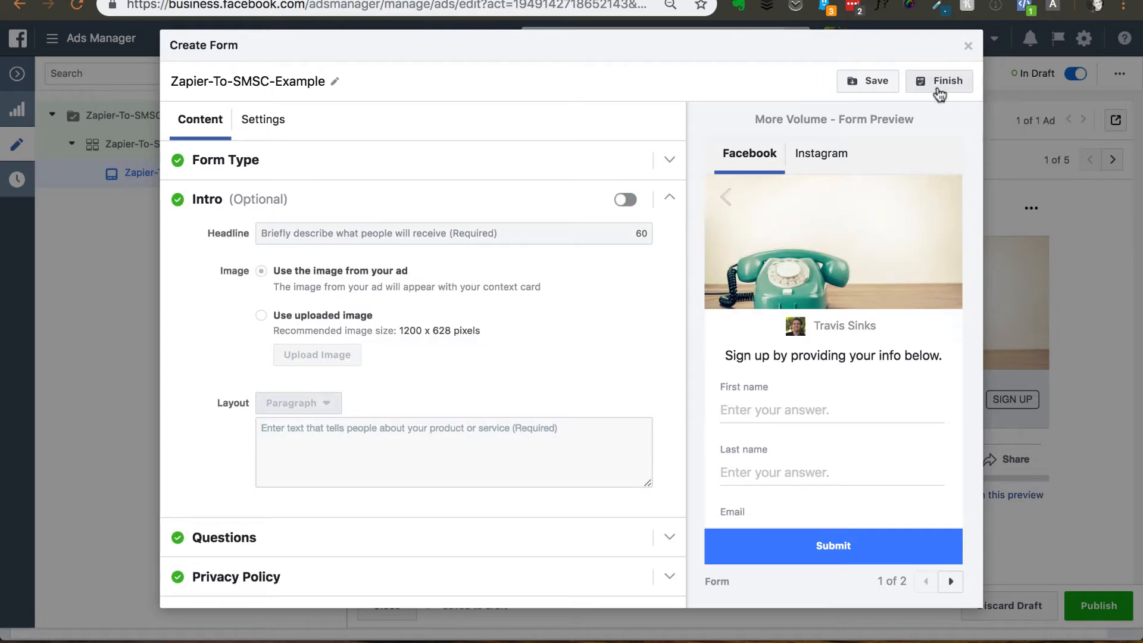
pyautogui.click(667, 200)
pyautogui.click(932, 82)
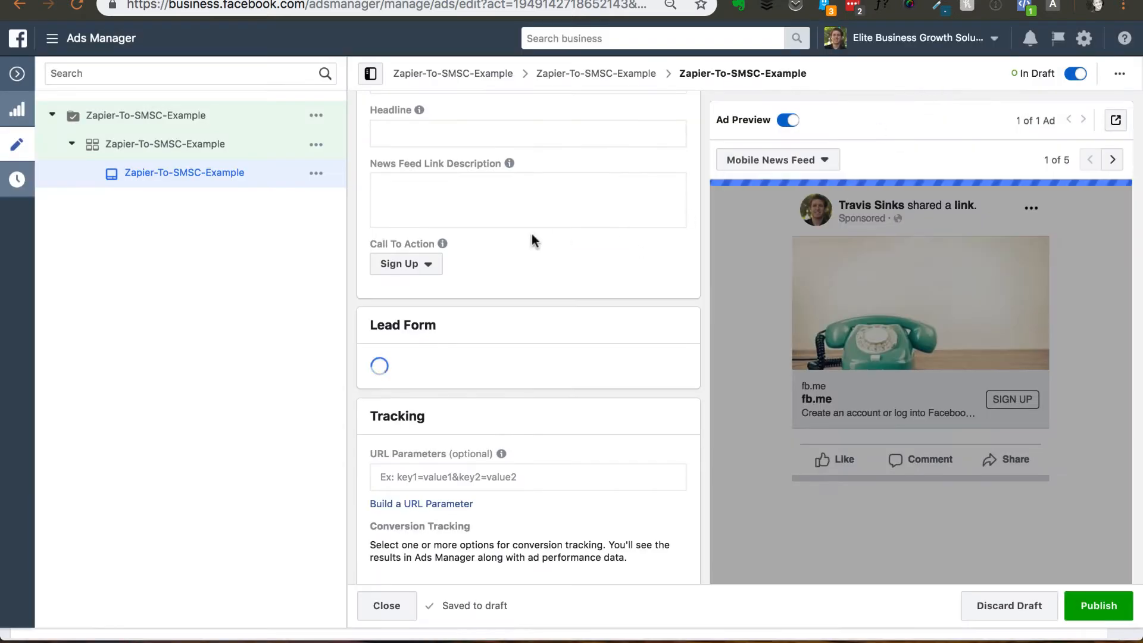
# - Go to the Zapier-To-SMSC-Example campaign and publish the drafted campaign with its ad set and ad
pyautogui.click(132, 117)
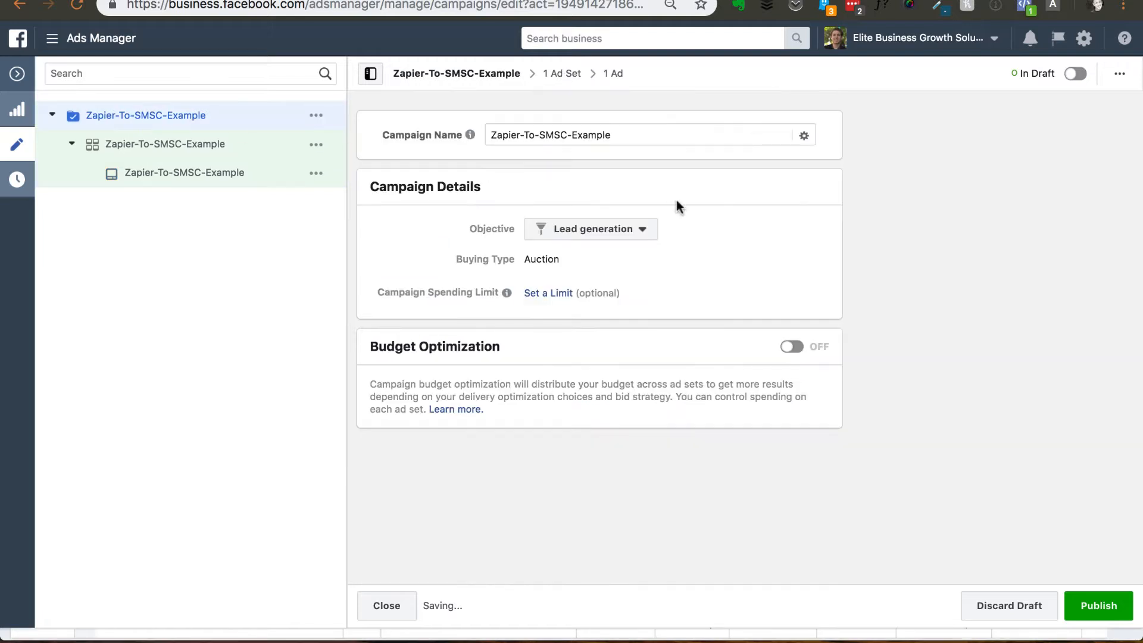
pyautogui.click(206, 173)
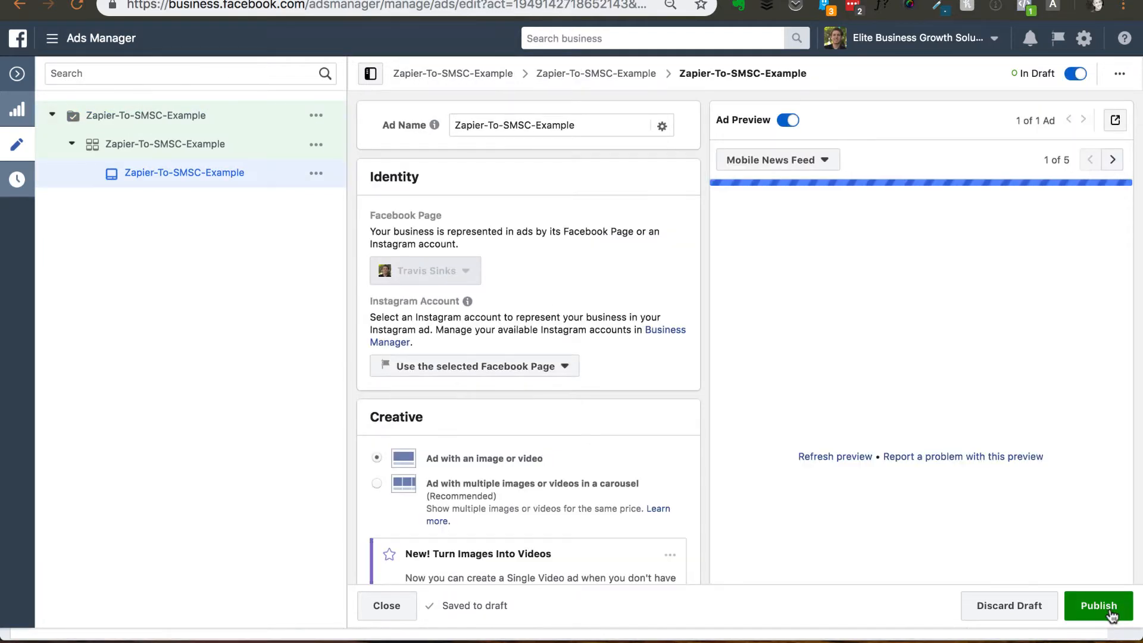
pyautogui.click(1110, 613)
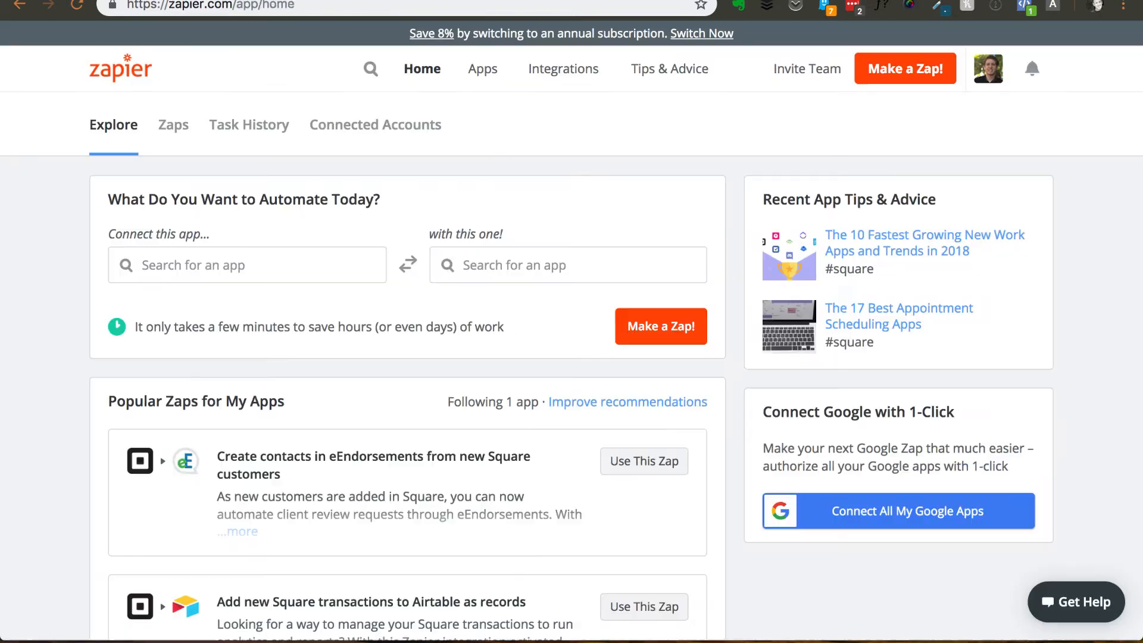
# - In Zapier, create a new Zap triggered by a New Lead in Facebook Lead Ads, using the already connected account
pyautogui.click(895, 74)
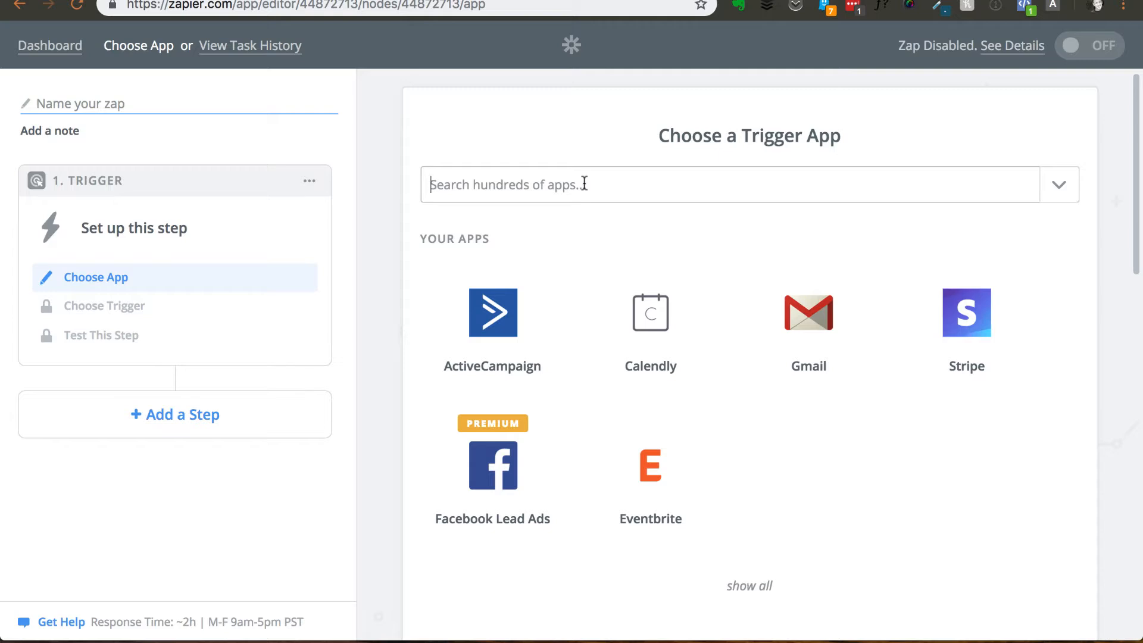
pyautogui.write('facebook')
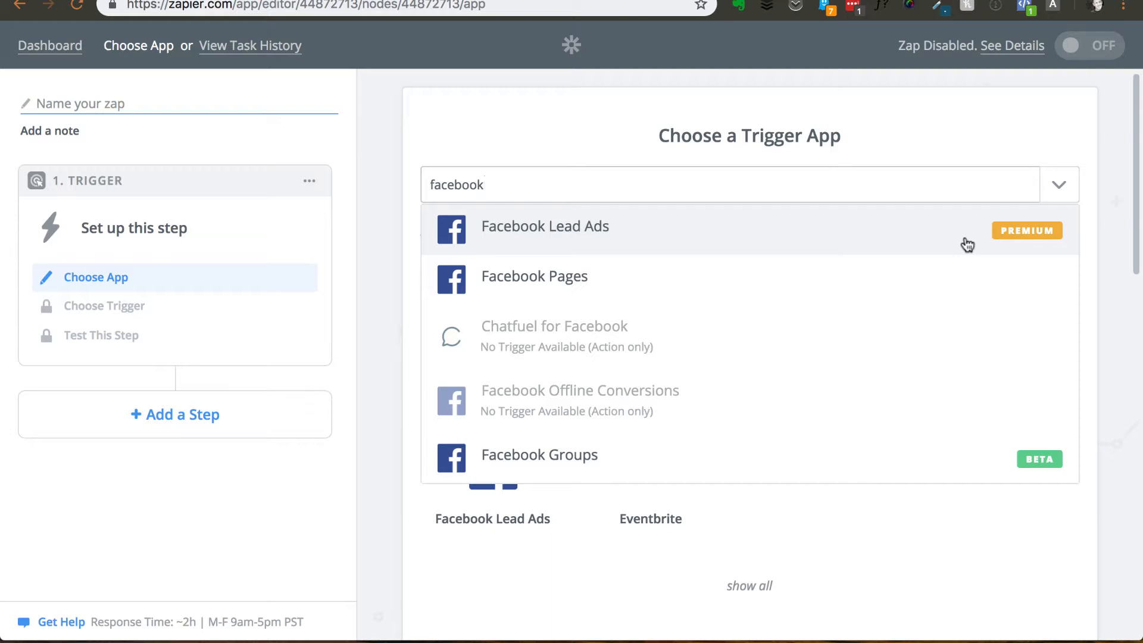
pyautogui.click(634, 234)
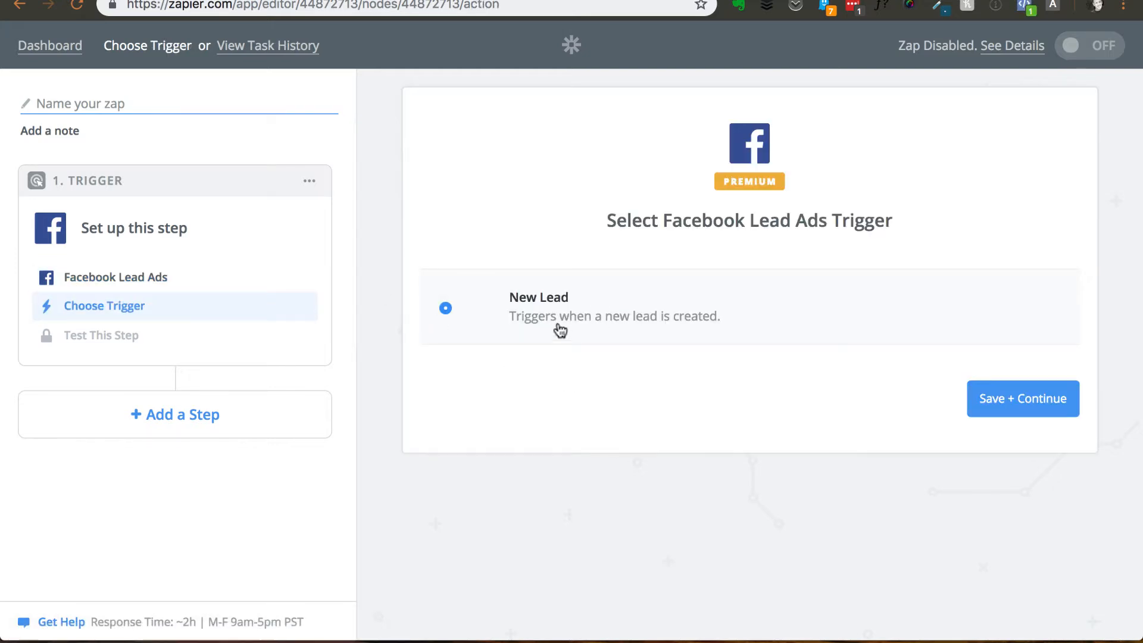
pyautogui.click(1044, 411)
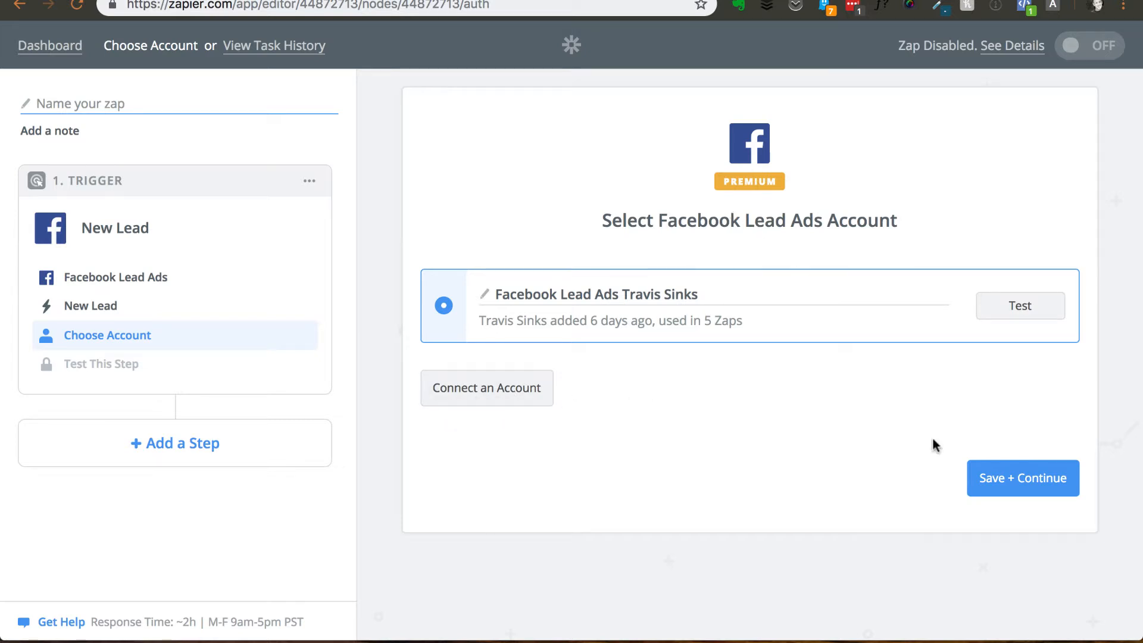
pyautogui.click(1010, 490)
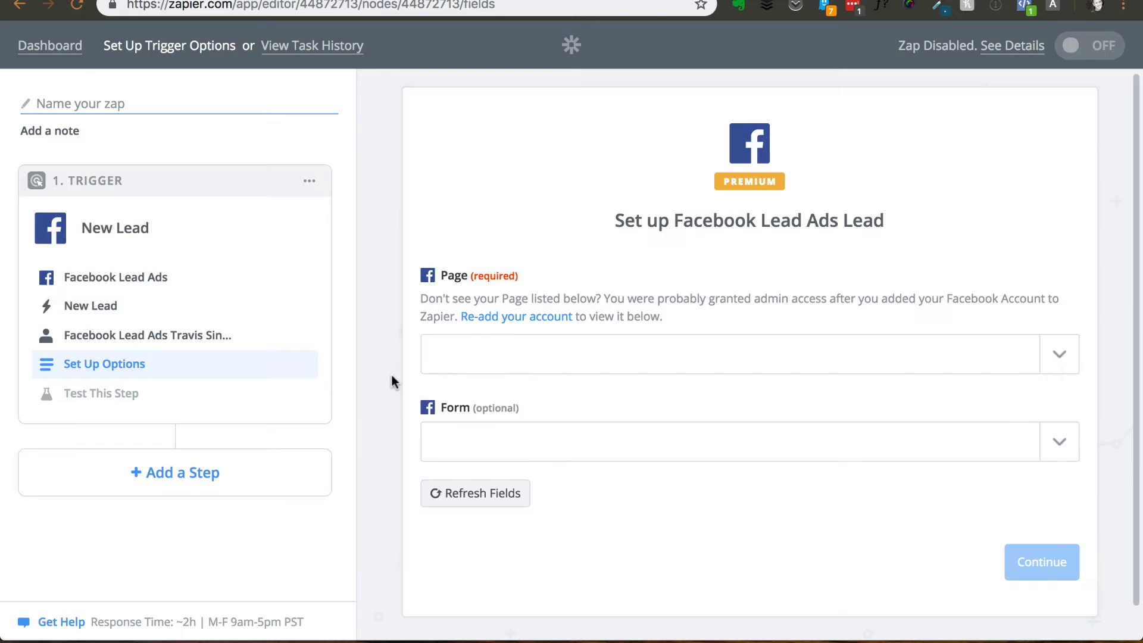
# - Set the trigger's page to the account owner's page and its form to Zapier-To-SMSC-Example, and save these options
pyautogui.scroll(-1, 994, 262)
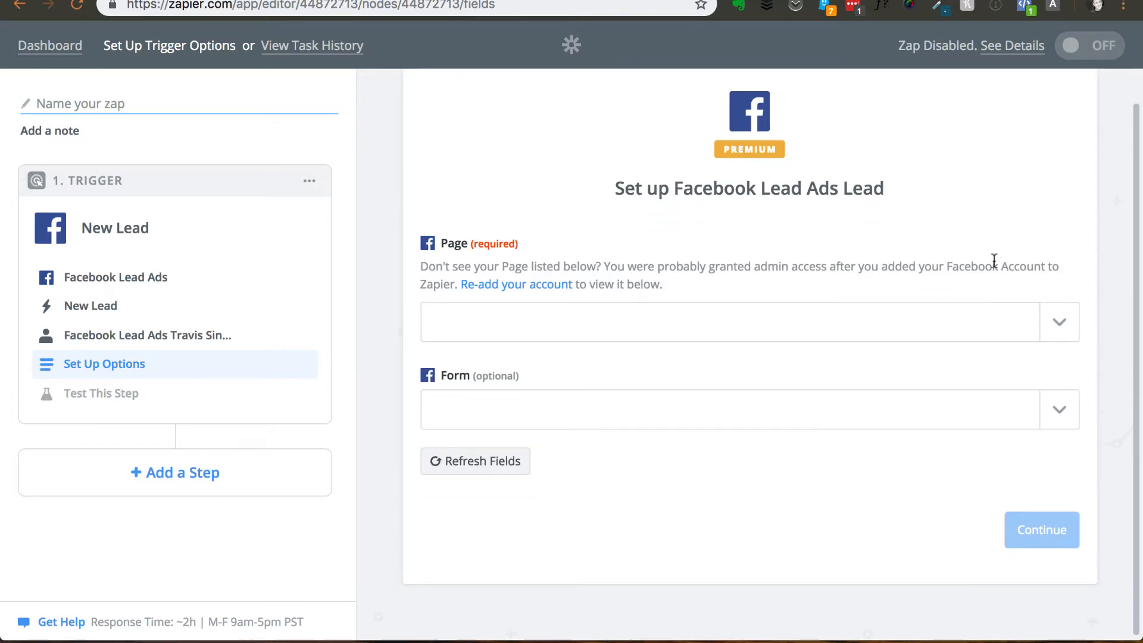
pyautogui.click(1059, 325)
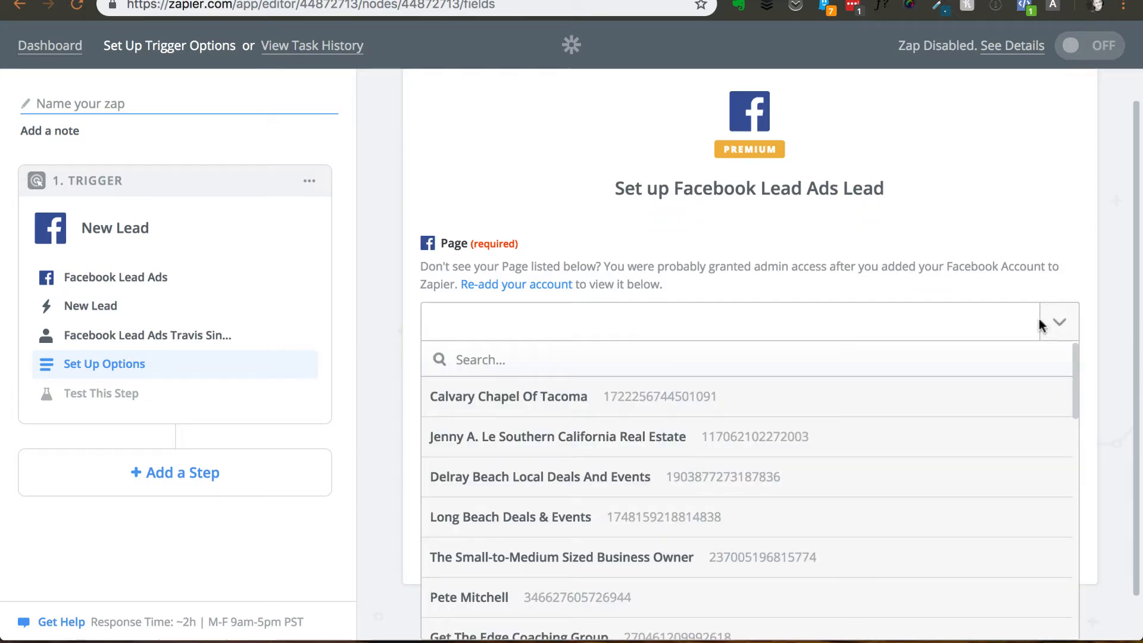
pyautogui.scroll(-4, 717, 478)
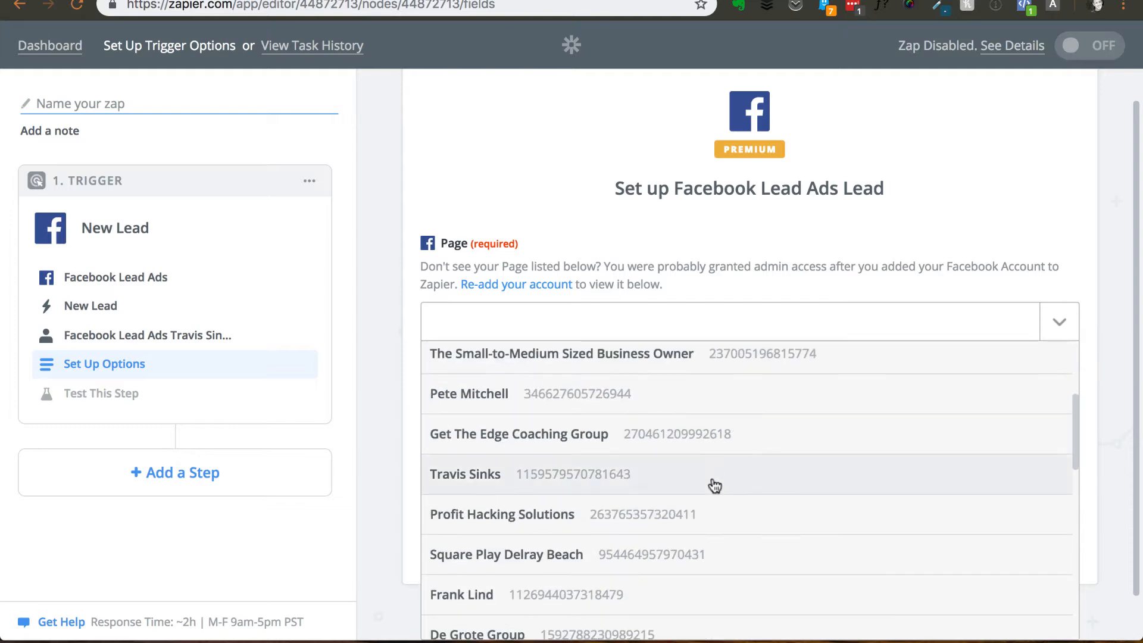
pyautogui.click(700, 483)
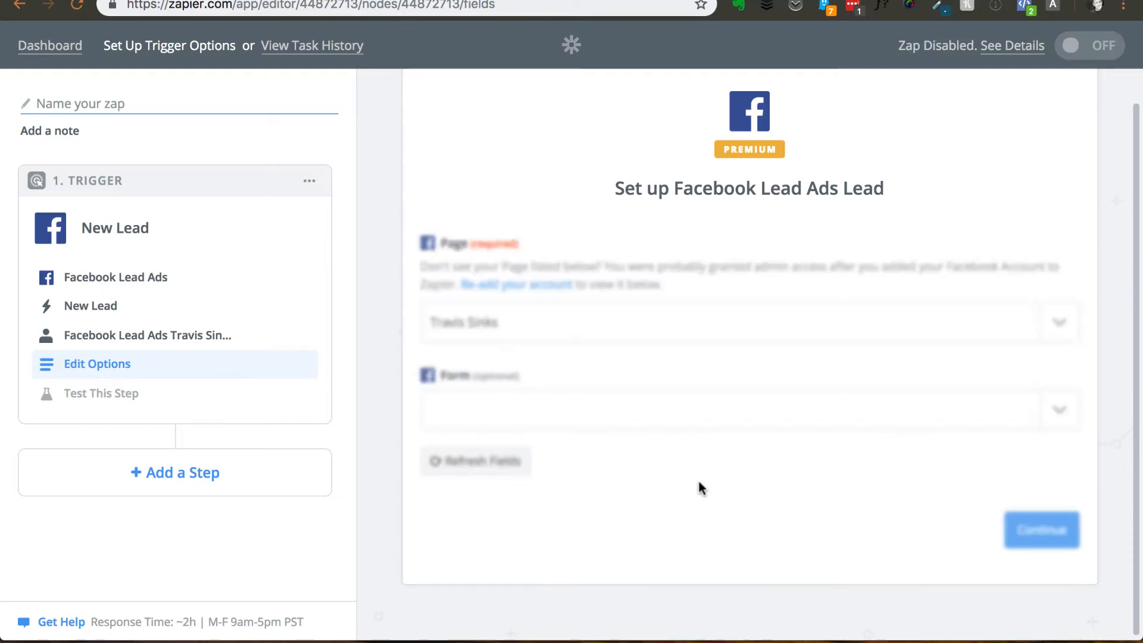
pyautogui.click(1056, 415)
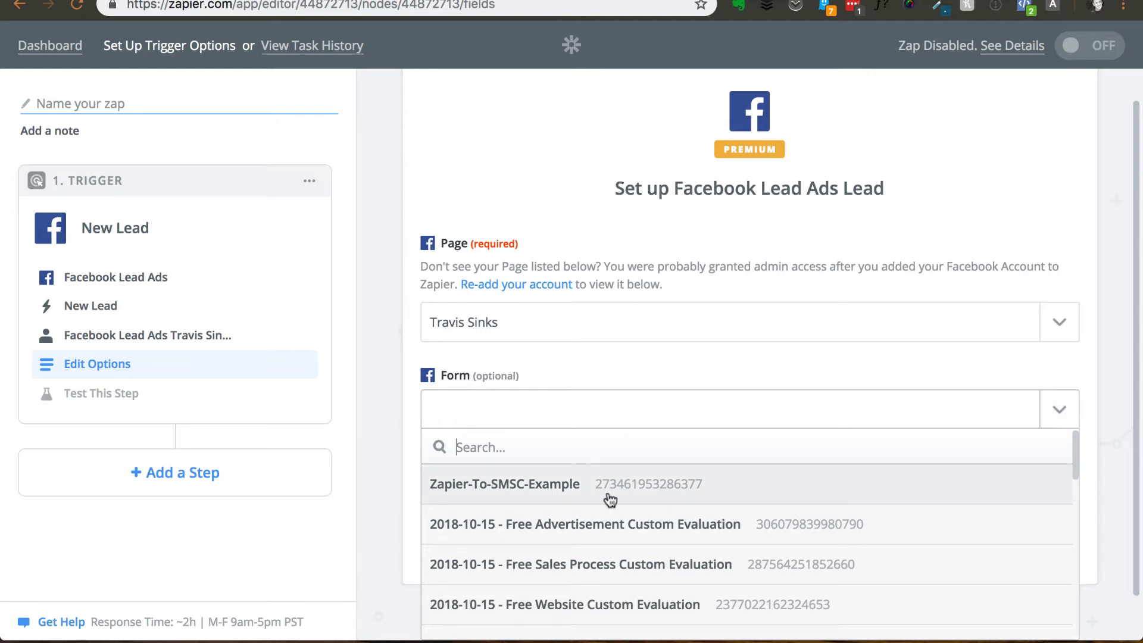
pyautogui.click(490, 492)
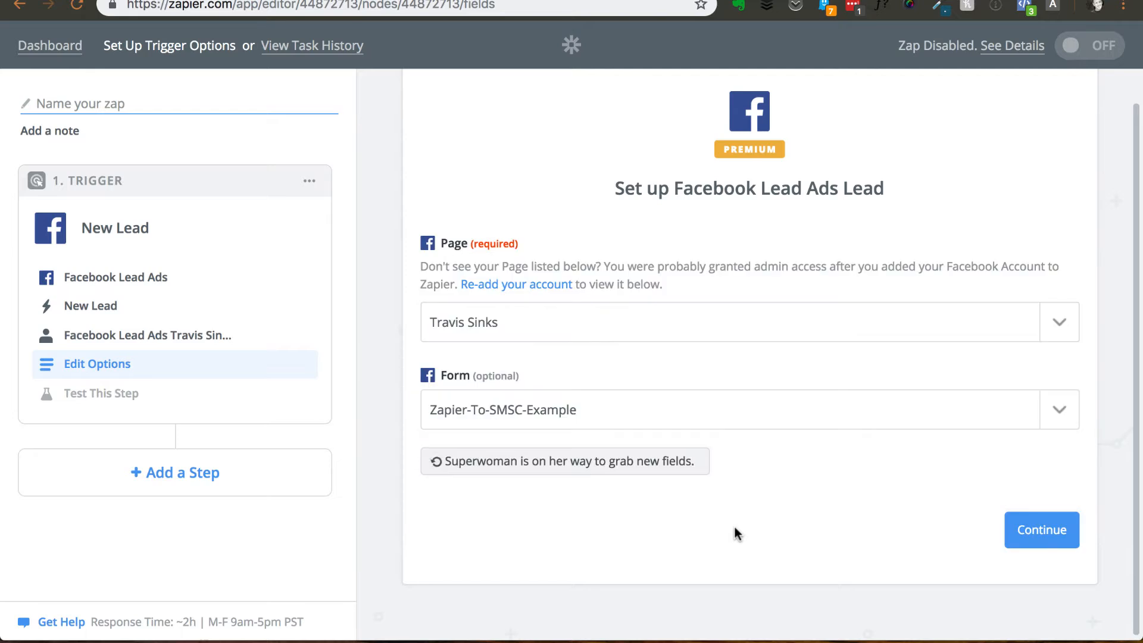
pyautogui.click(1034, 530)
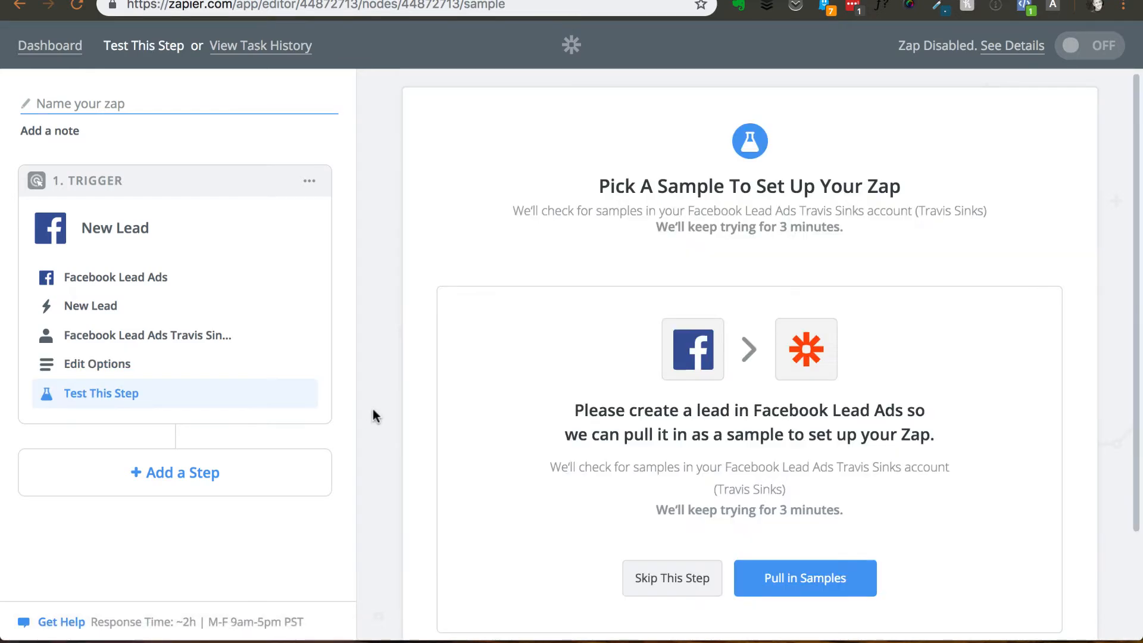
# - Pull in sample leads for the Facebook trigger and continue with Lead A as the sample
pyautogui.scroll(-2, 373, 409)
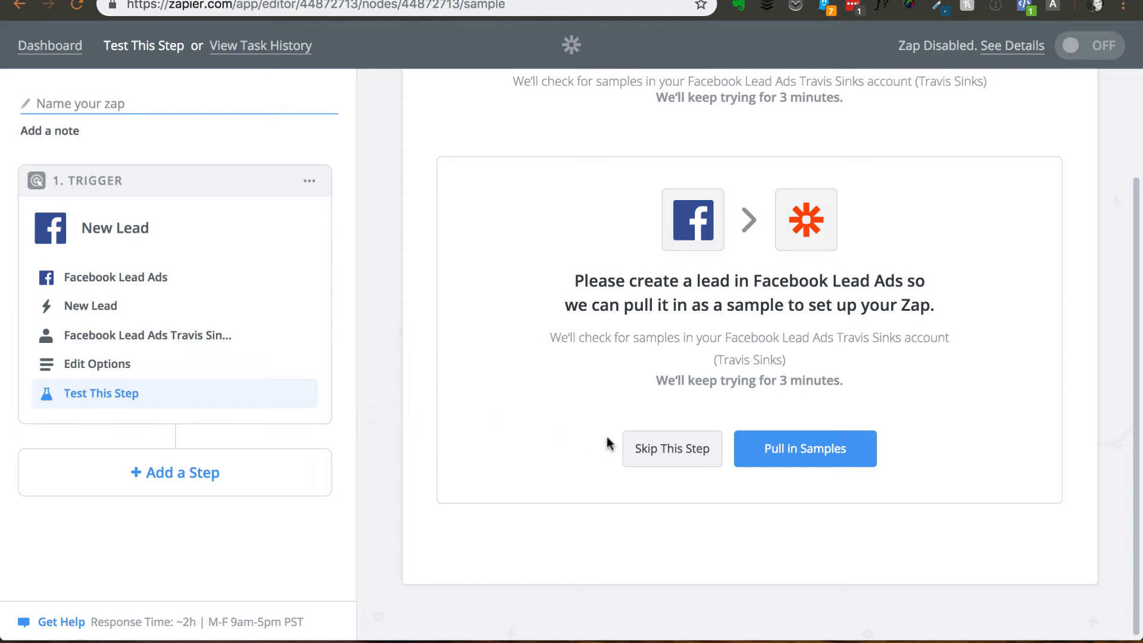
pyautogui.click(640, 451)
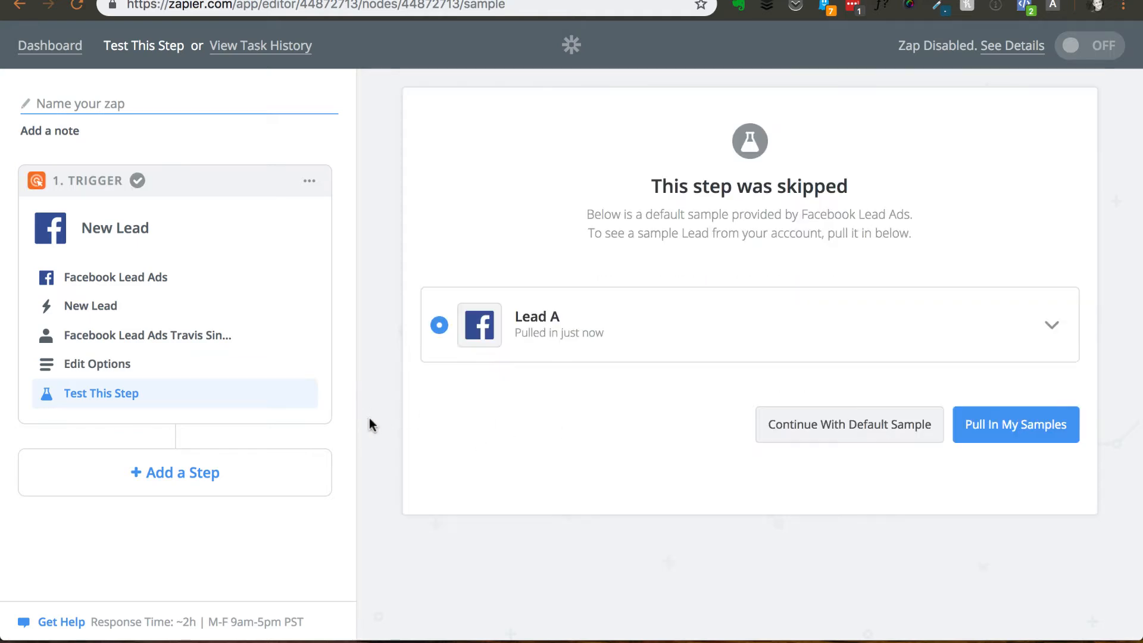
pyautogui.moveTo(541, 325); pyautogui.dragTo(552, 324)
pyautogui.click(552, 324)
pyautogui.click(1039, 429)
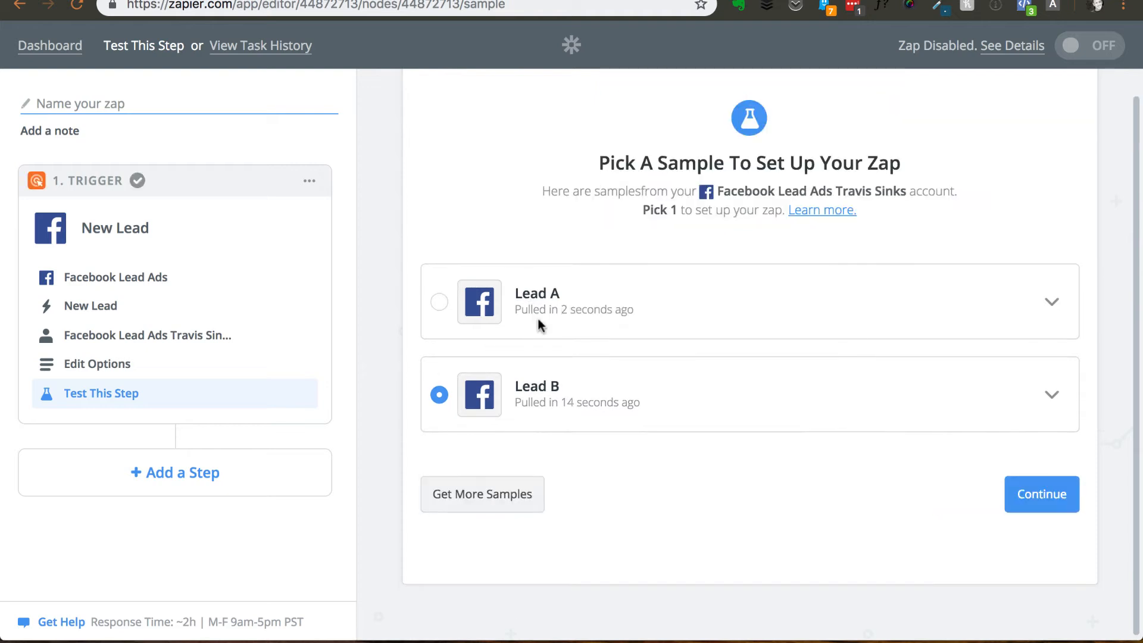
pyautogui.click(440, 304)
pyautogui.click(1052, 499)
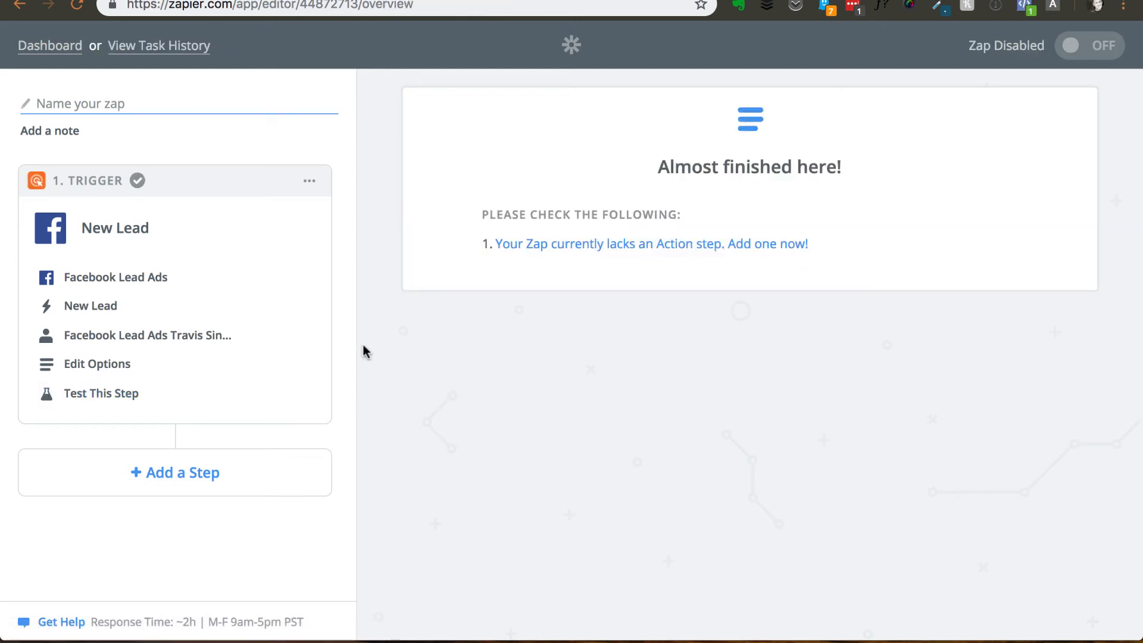
# - Add an SMS Conversations action step that performs Send SMS (Text Message) with the EBGS SMS Conversations account
pyautogui.click(607, 245)
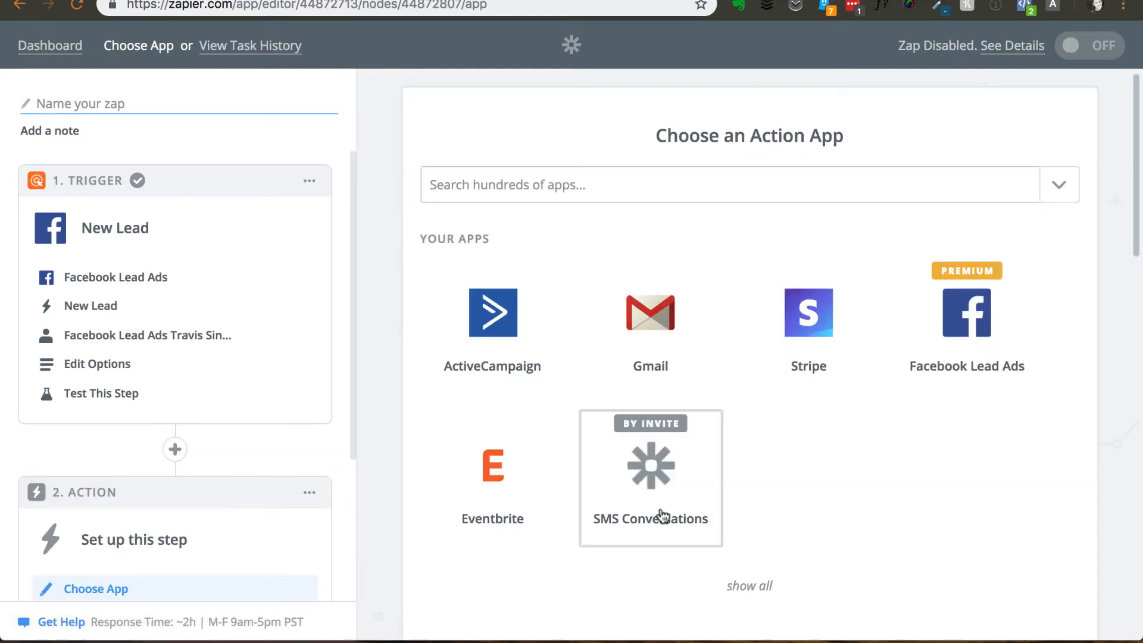
pyautogui.click(653, 476)
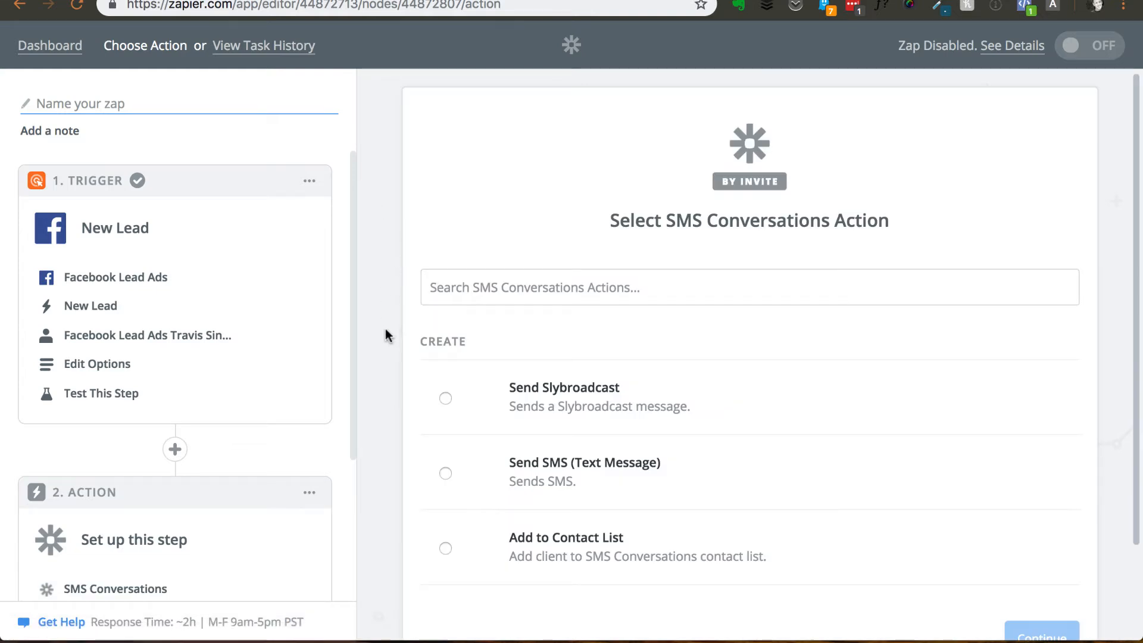
pyautogui.scroll(-3, 385, 335)
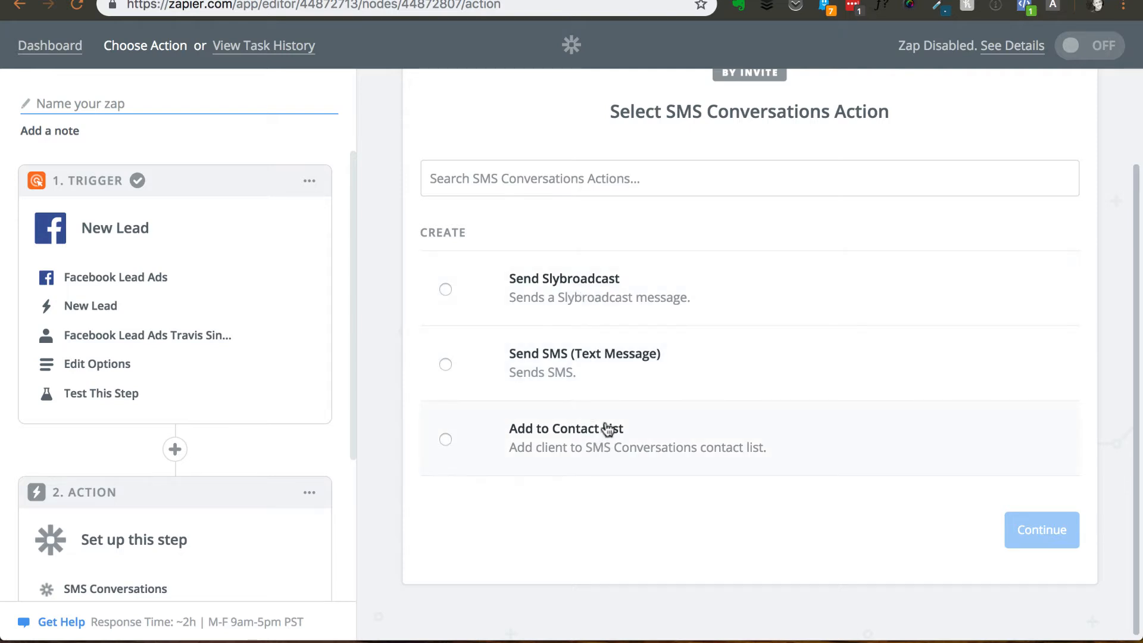
pyautogui.click(568, 383)
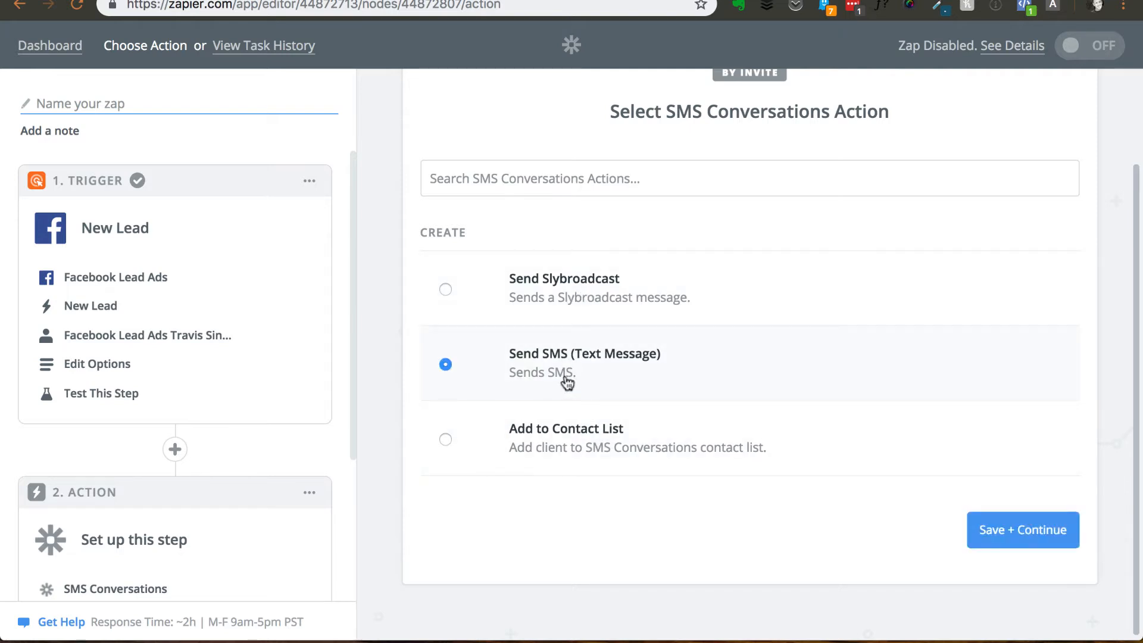
pyautogui.click(1030, 535)
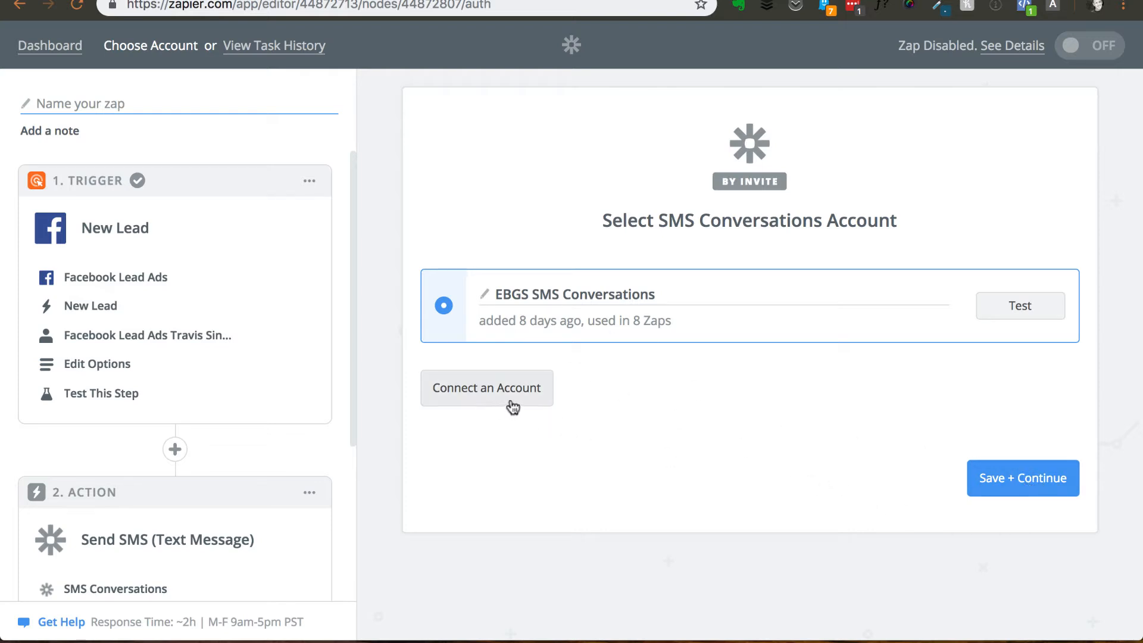
pyautogui.click(1035, 479)
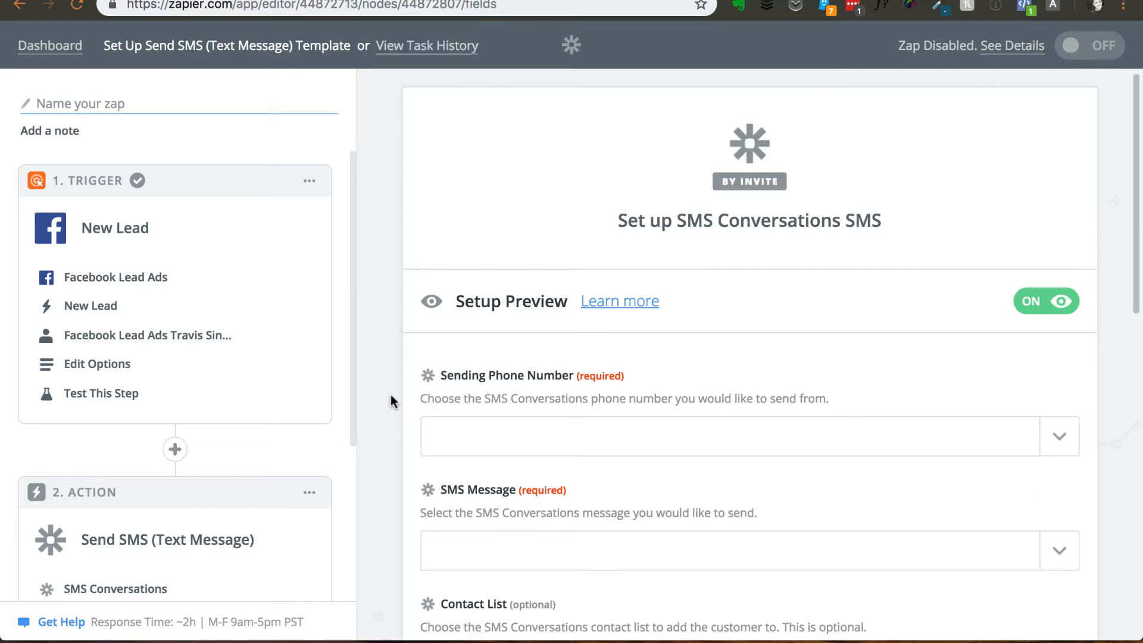
# - Set the action's sending phone number to the EBGS Inquiry/Texting line
pyautogui.scroll(-4, 391, 395)
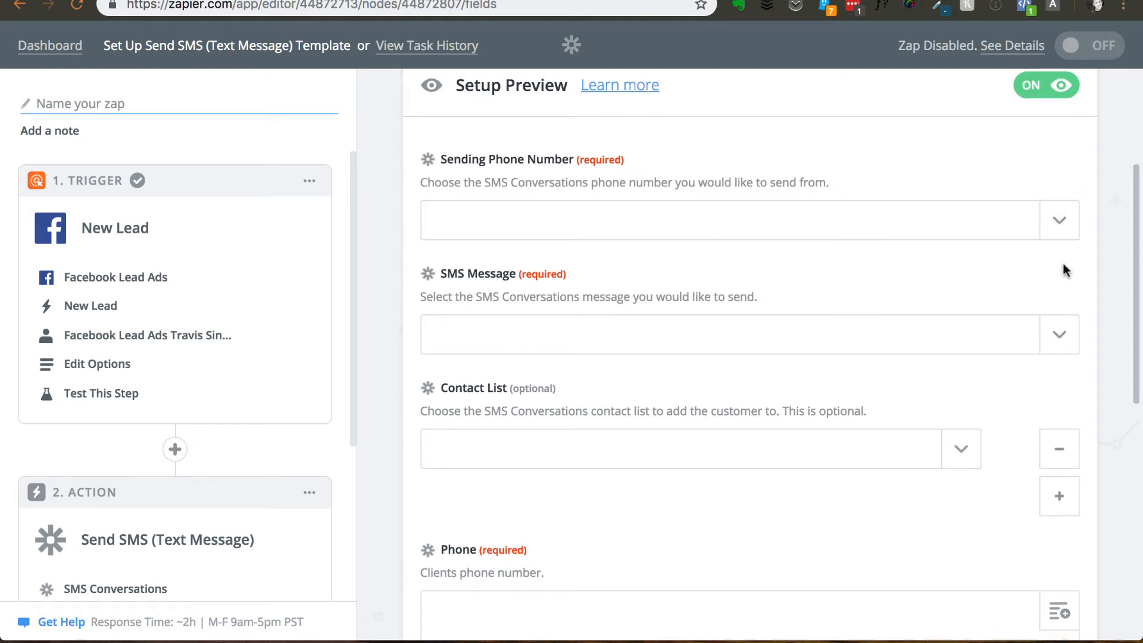
pyautogui.scroll(-1, 1075, 262)
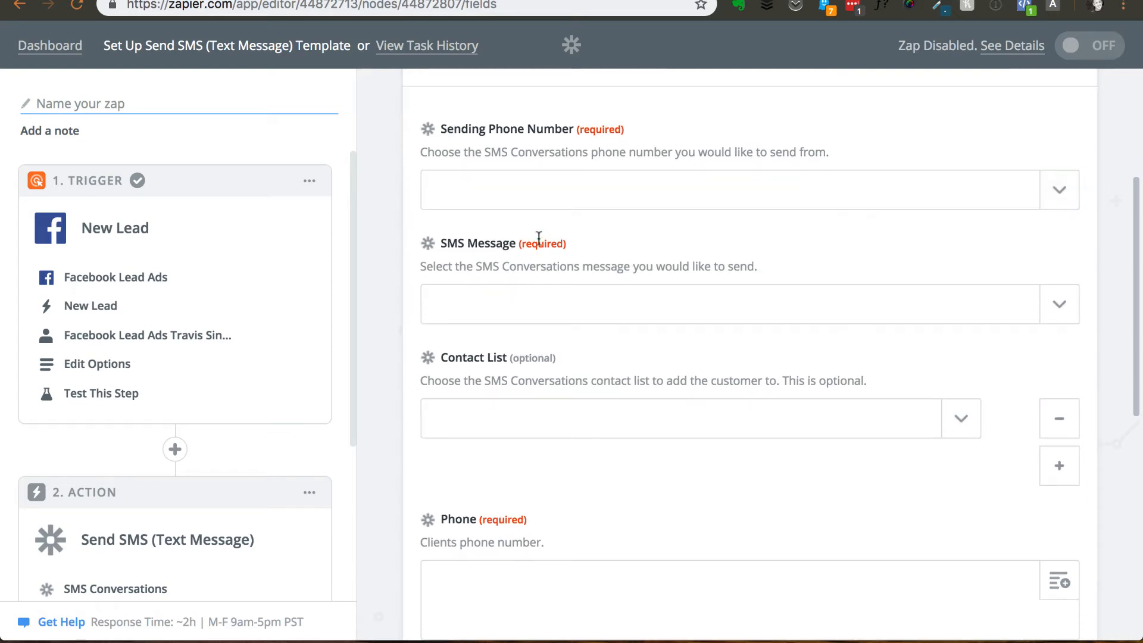
pyautogui.scroll(1, 697, 291)
pyautogui.scroll(-1, 697, 291)
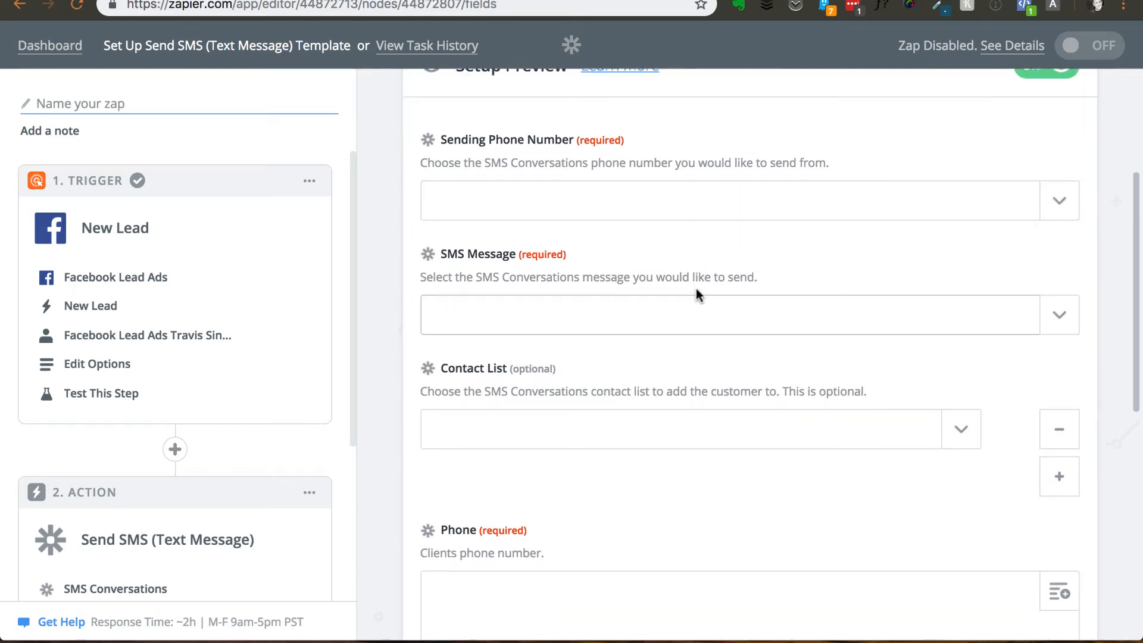
pyautogui.click(1060, 187)
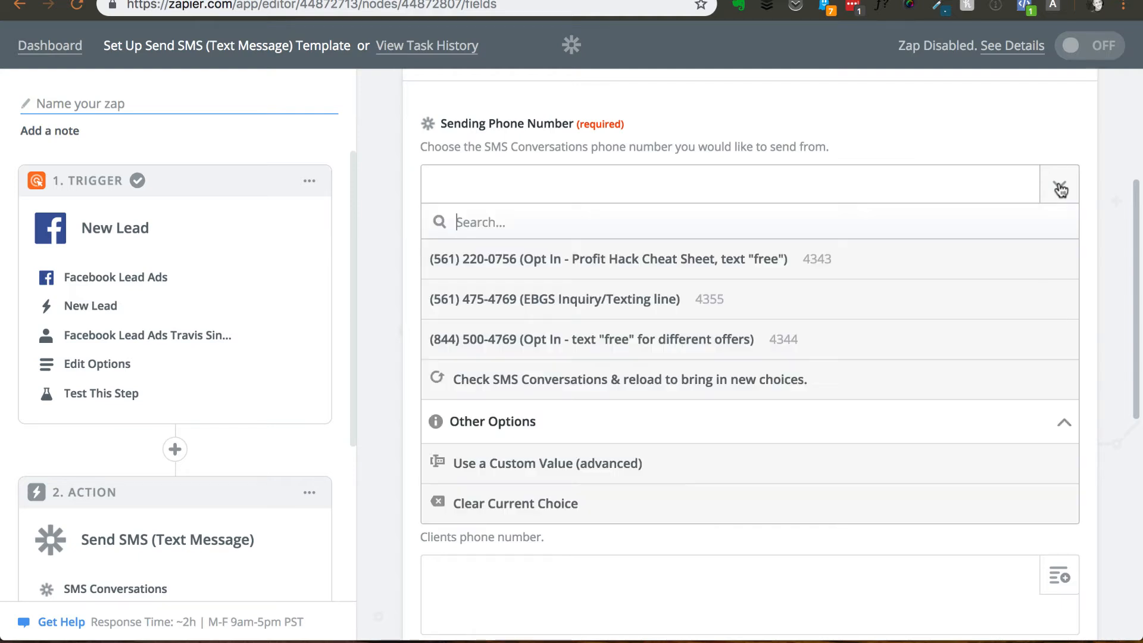
pyautogui.click(655, 298)
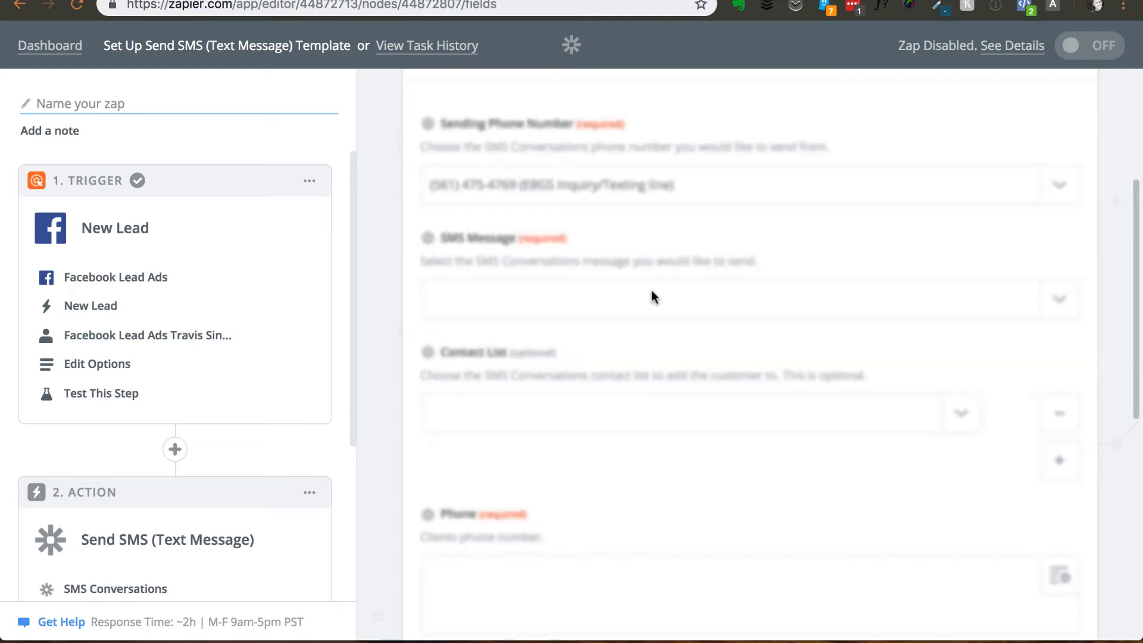
pyautogui.click(1064, 303)
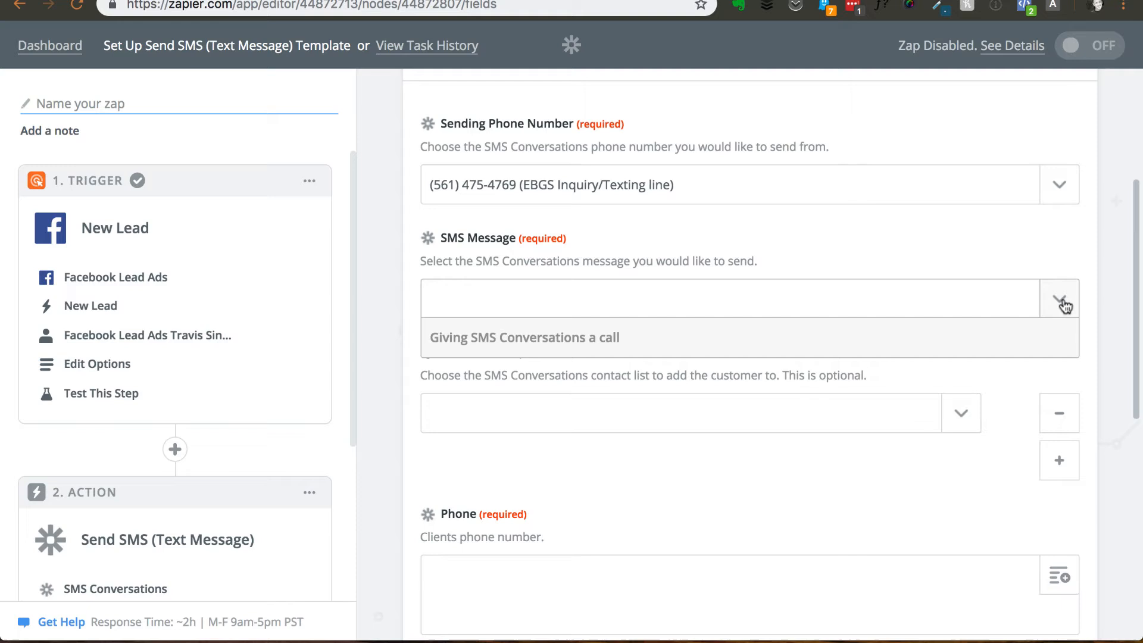
pyautogui.scroll(-2, 1108, 272)
pyautogui.click(1106, 272)
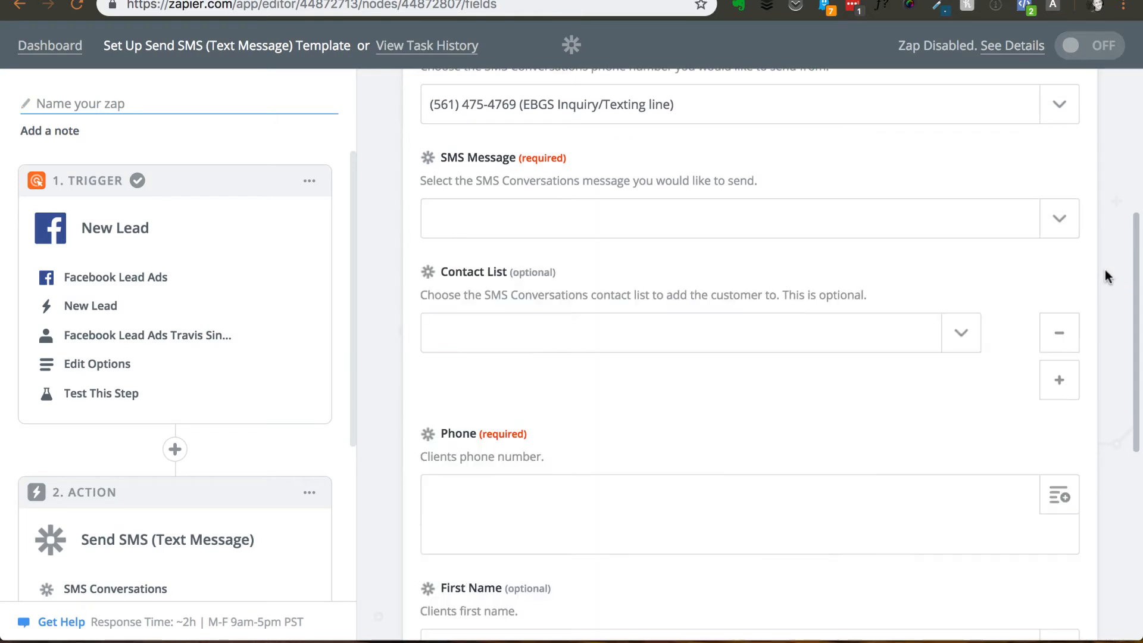
# - Switch to SMS Conversations and start a new frequently used text named Zapier-To-SMSC-Example
pyautogui.hotkey('ctrl', 'Tab')
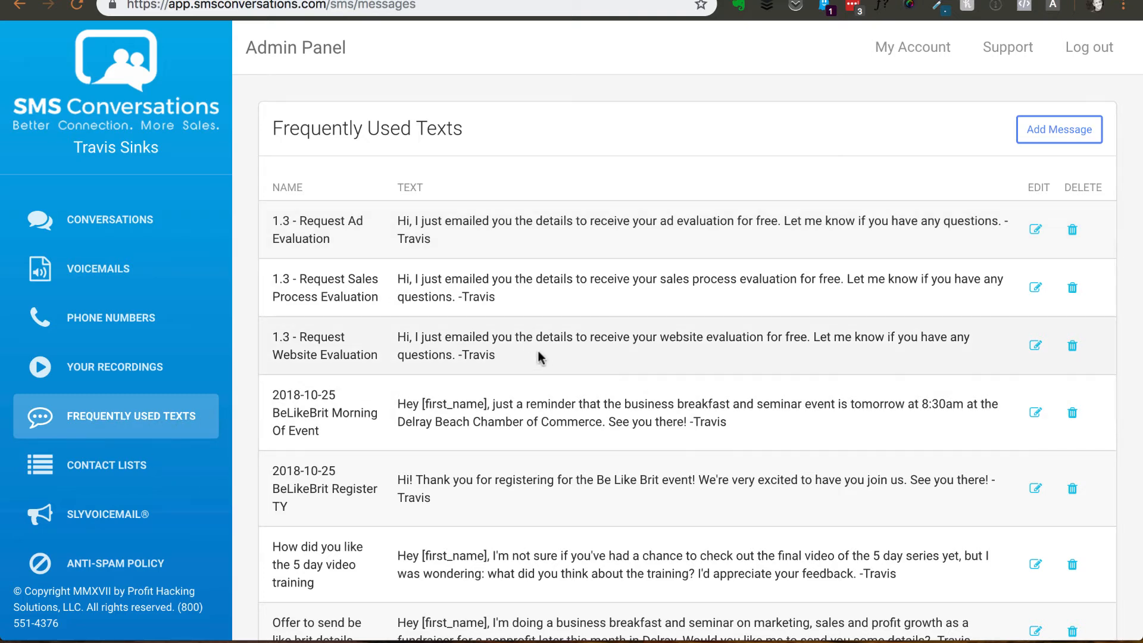
pyautogui.scroll(-1, 684, 405)
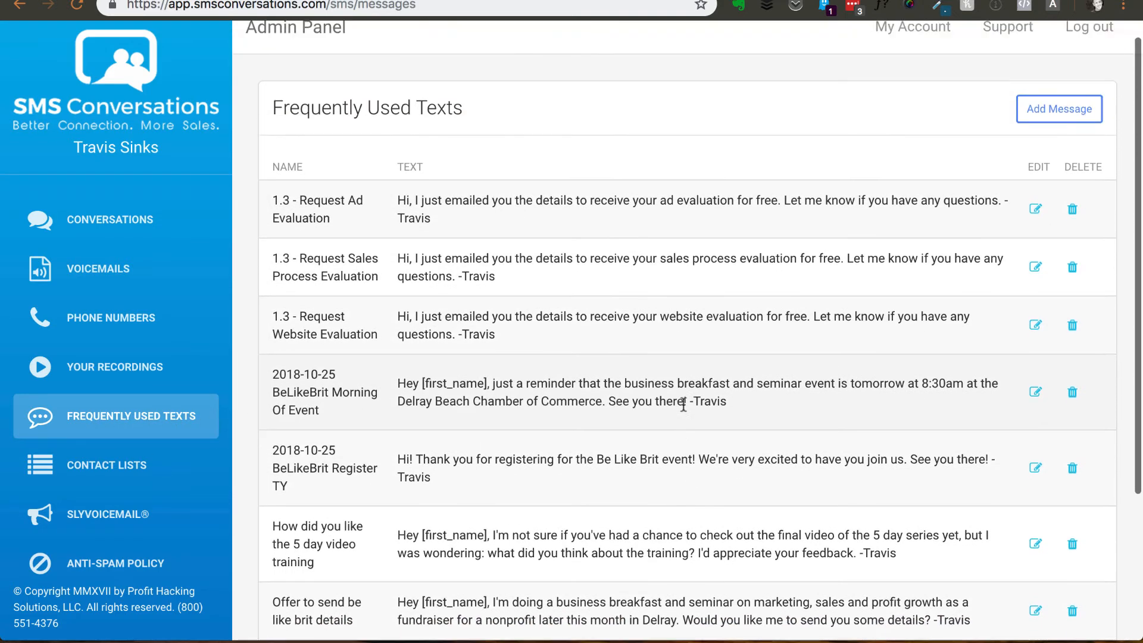
pyautogui.scroll(1, 864, 304)
pyautogui.click(1051, 134)
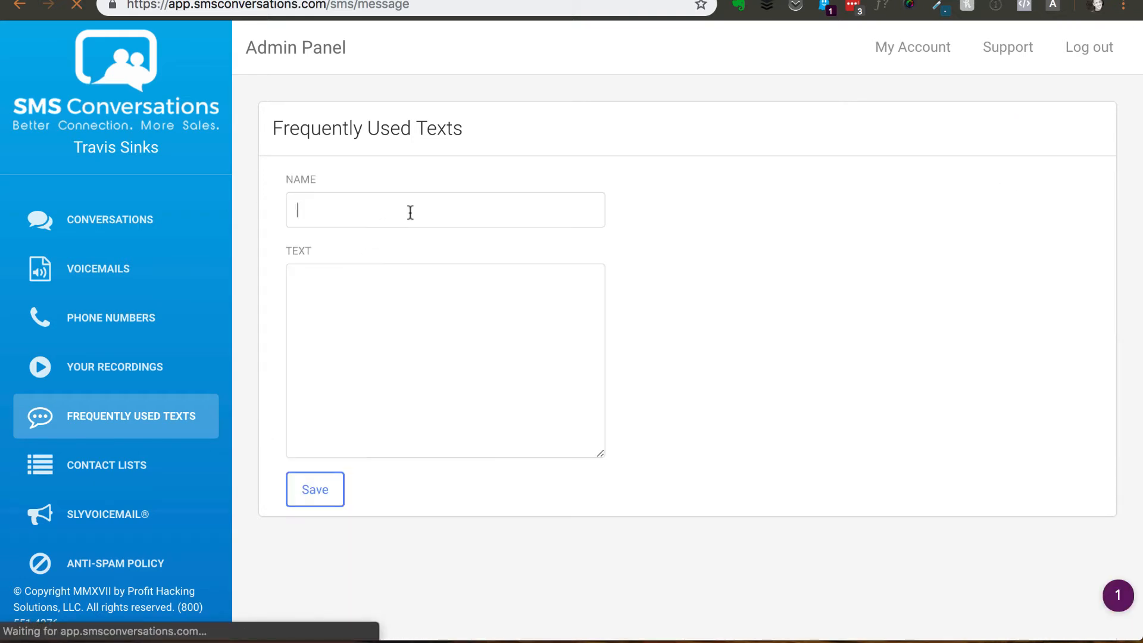
pyautogui.press('super+z')
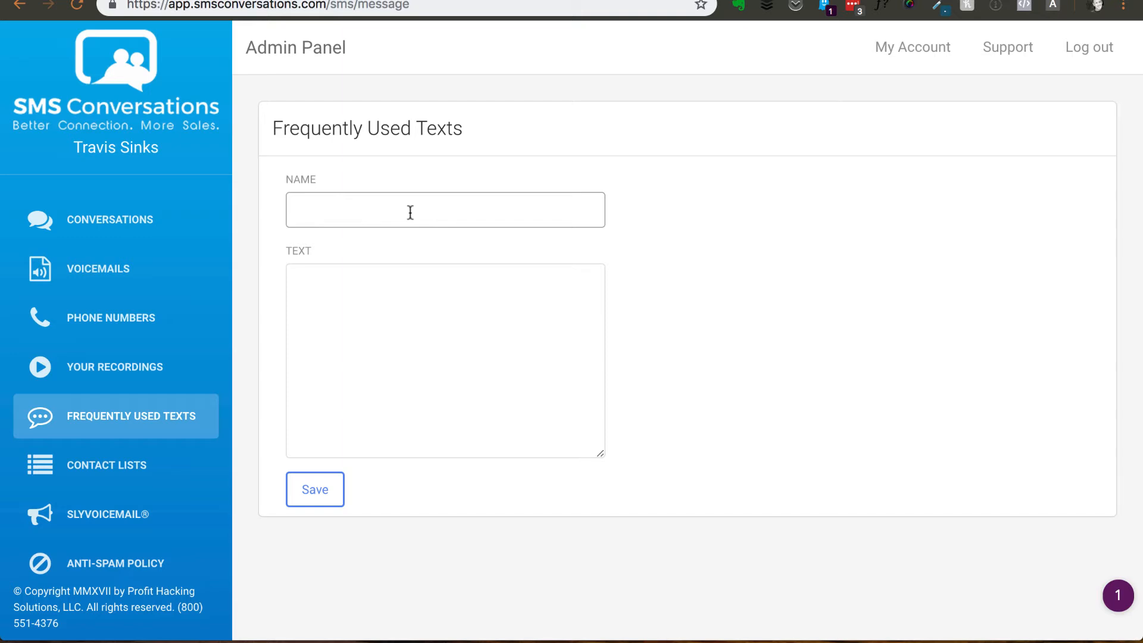
pyautogui.press('super+shift+v')
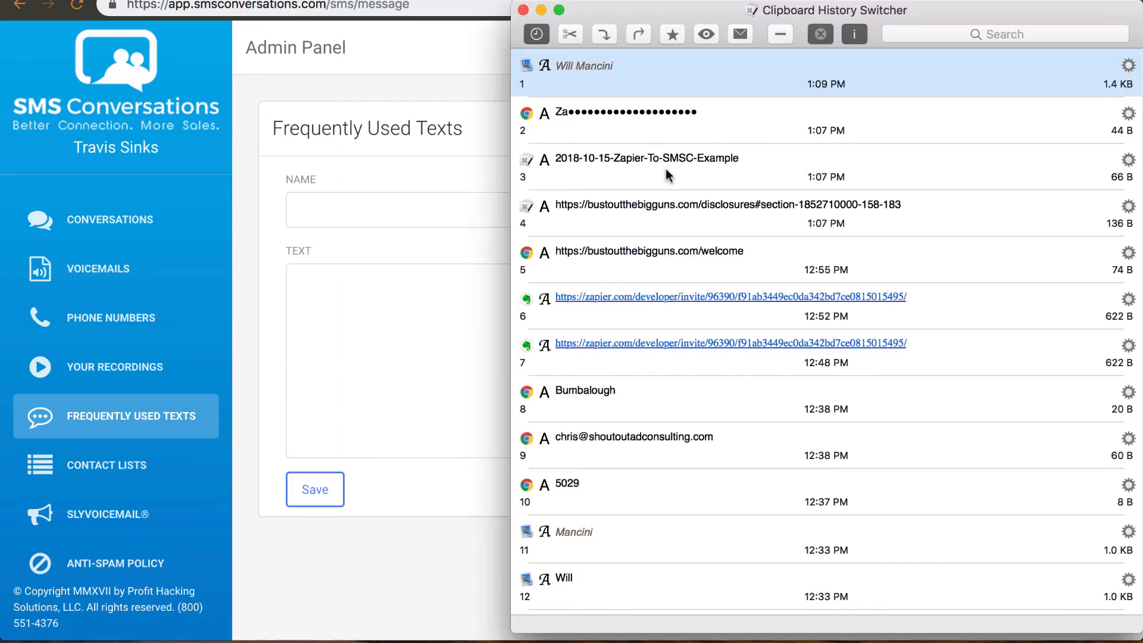
pyautogui.click(627, 124)
pyautogui.doubleClick(645, 160)
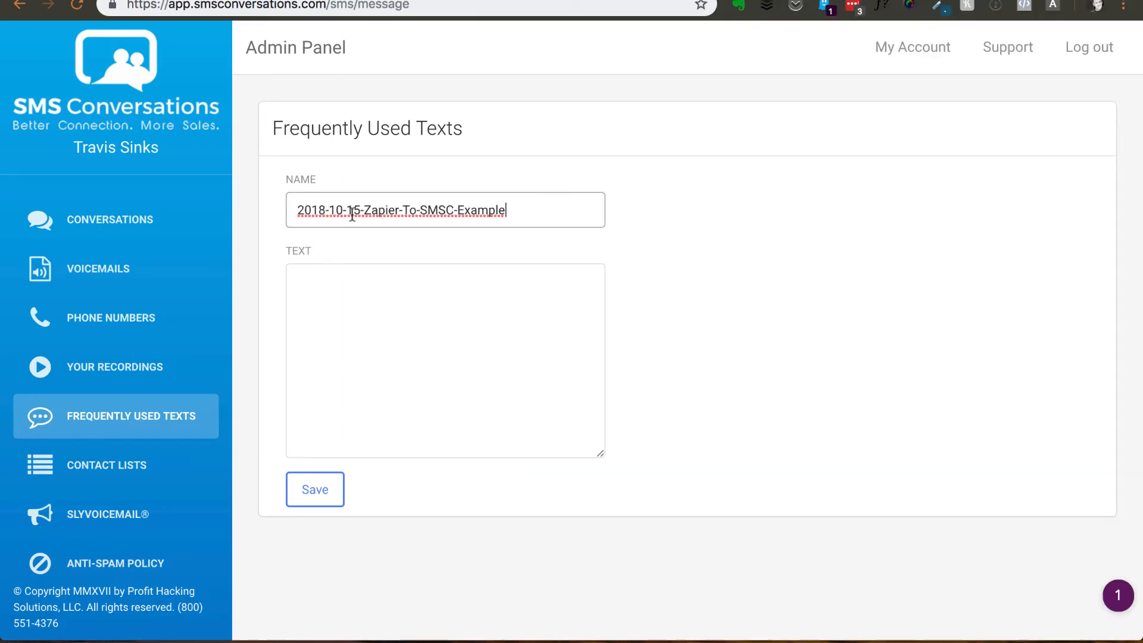
pyautogui.moveTo(362, 211); pyautogui.dragTo(297, 211)
pyautogui.press('BackSpace')
pyautogui.click(704, 262)
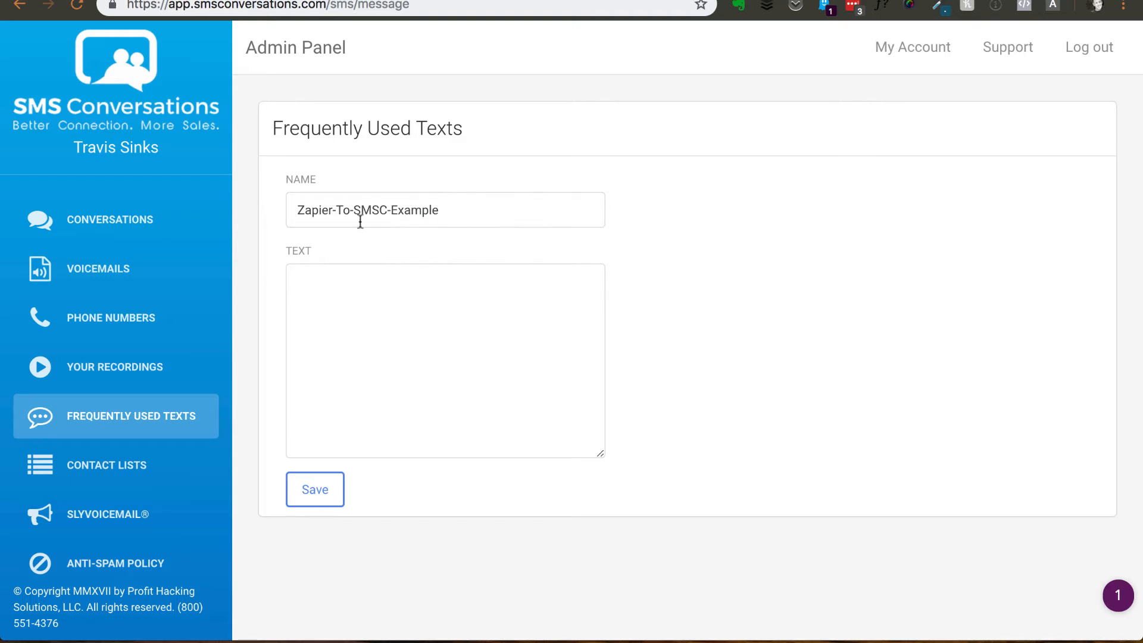
# - Enter "Hey, here's your example text." as the message text and save the new frequently used text
pyautogui.click(441, 316)
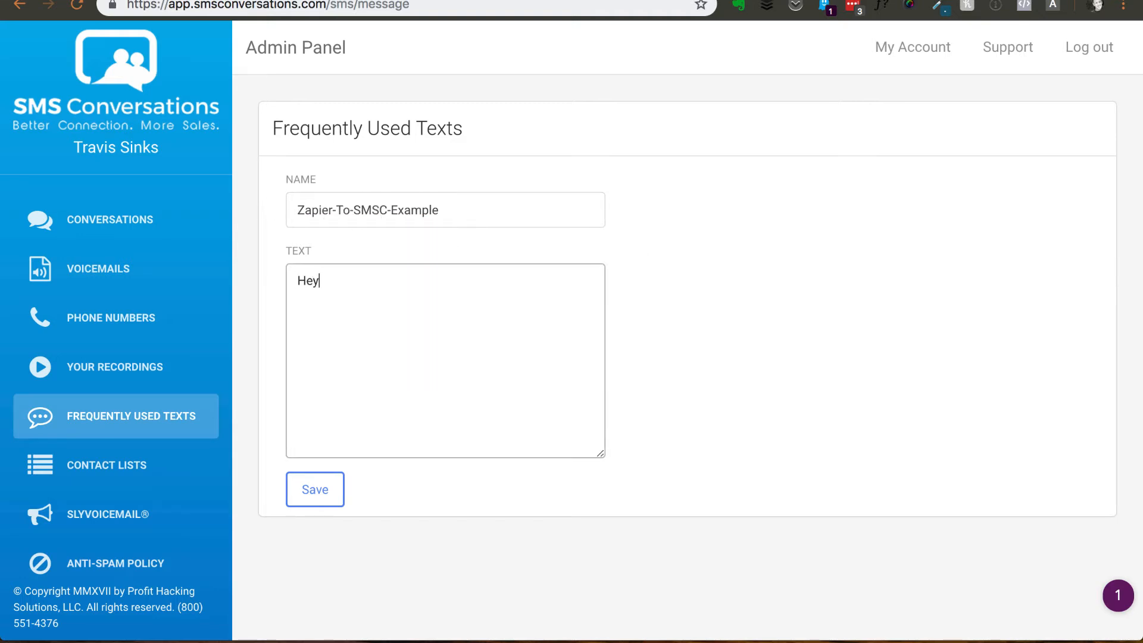
pyautogui.write("Hey, here's your example text.")
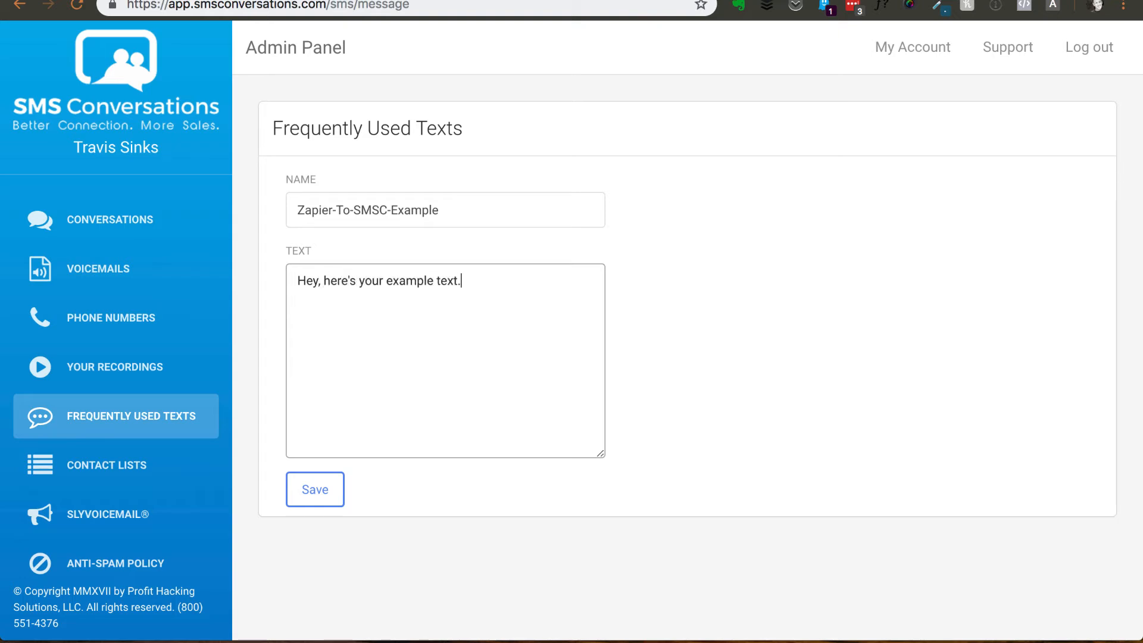
pyautogui.click(318, 491)
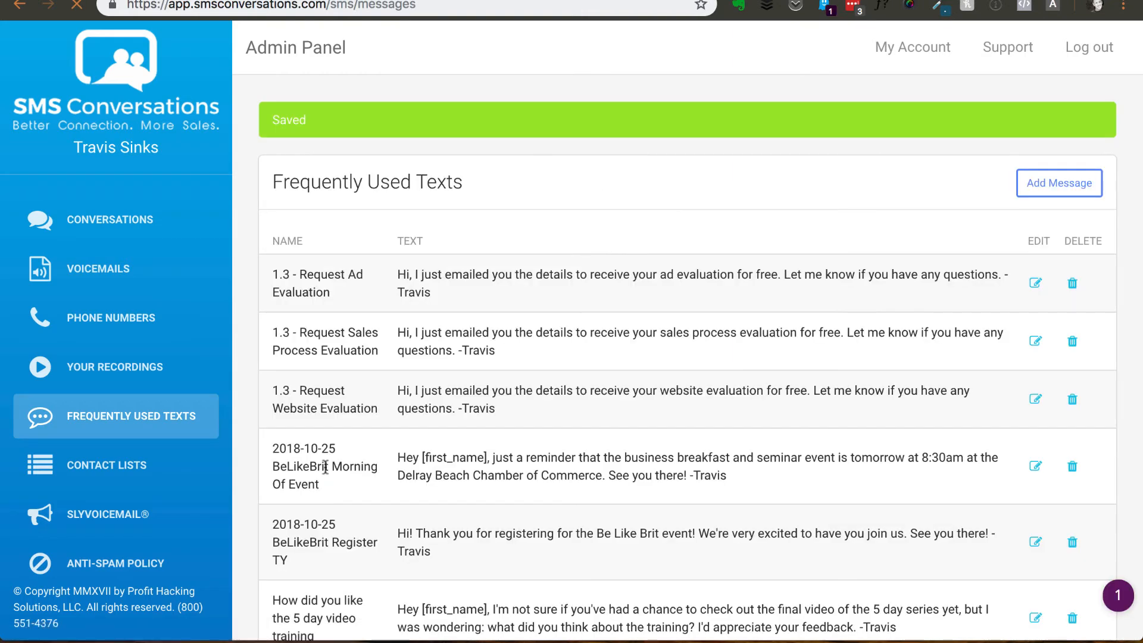
# - Copy the [first_name] placeholder from an existing text, insert it after "Hey" in the Zapier-To-SMSC-Example message, and save it
pyautogui.scroll(-2, 439, 357)
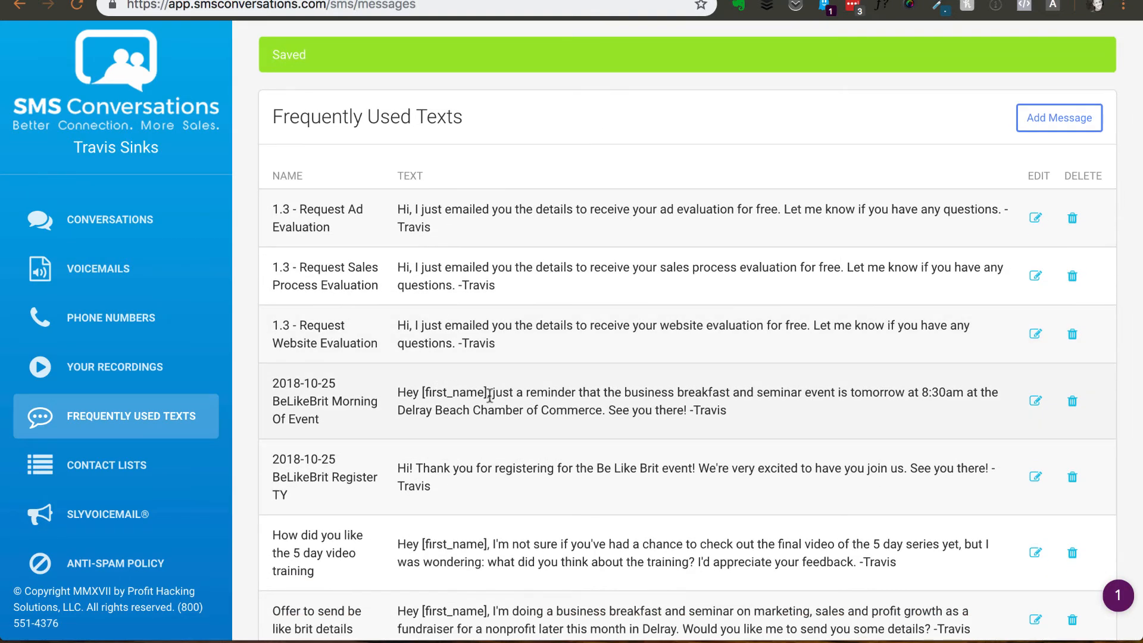
pyautogui.moveTo(489, 394); pyautogui.dragTo(426, 396)
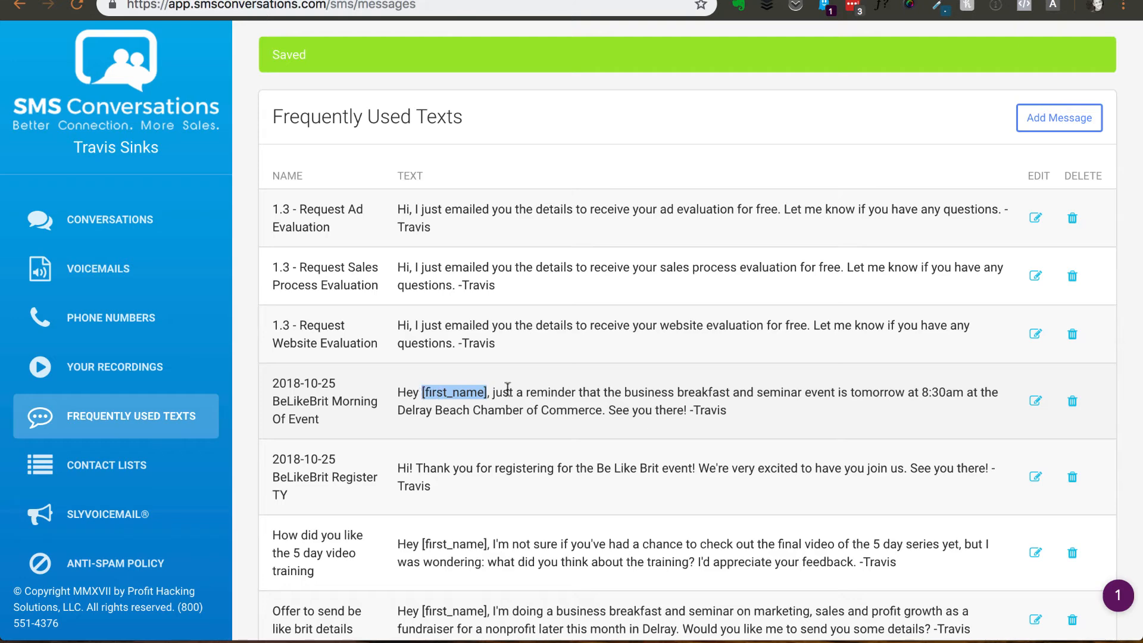
pyautogui.click(507, 388)
pyautogui.scroll(2, 512, 388)
pyautogui.scroll(-5, 658, 247)
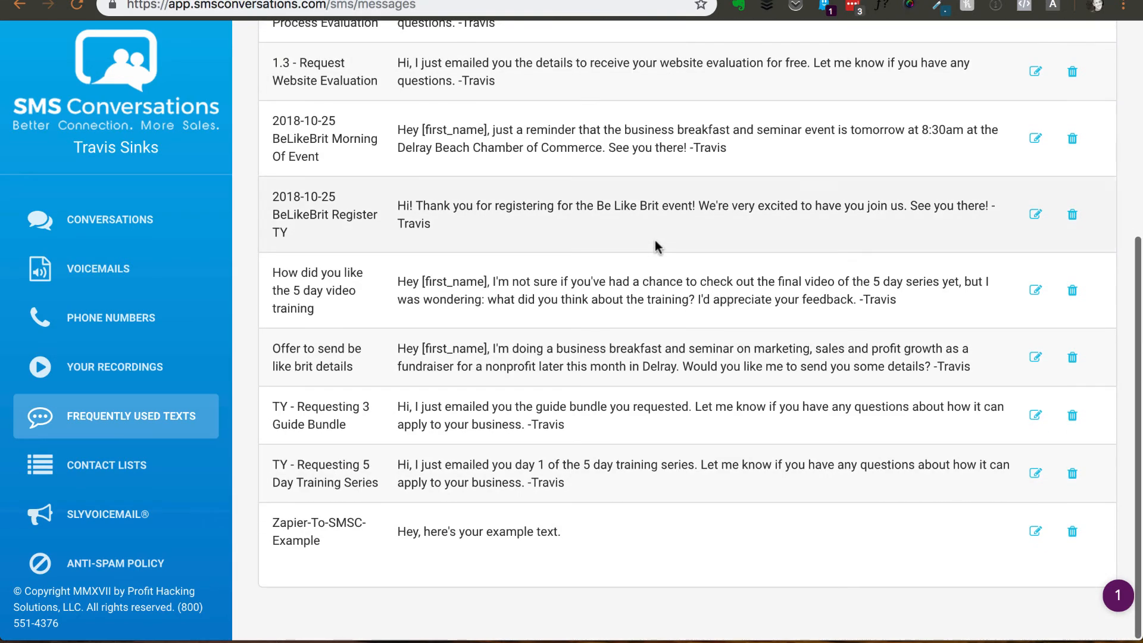
pyautogui.click(1036, 531)
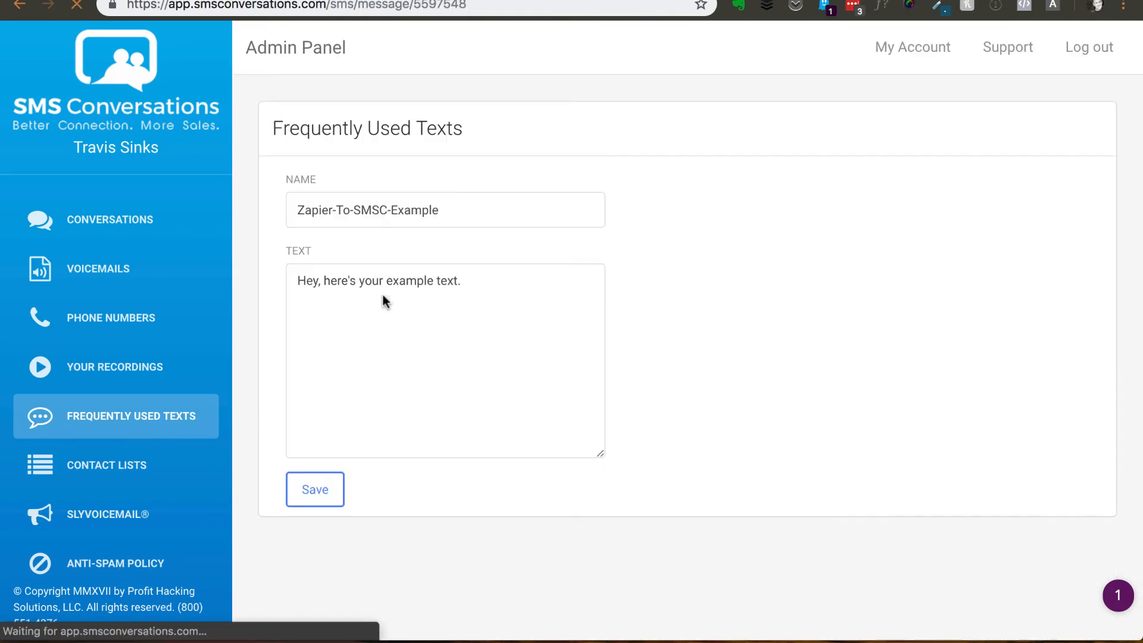
pyautogui.click(318, 283)
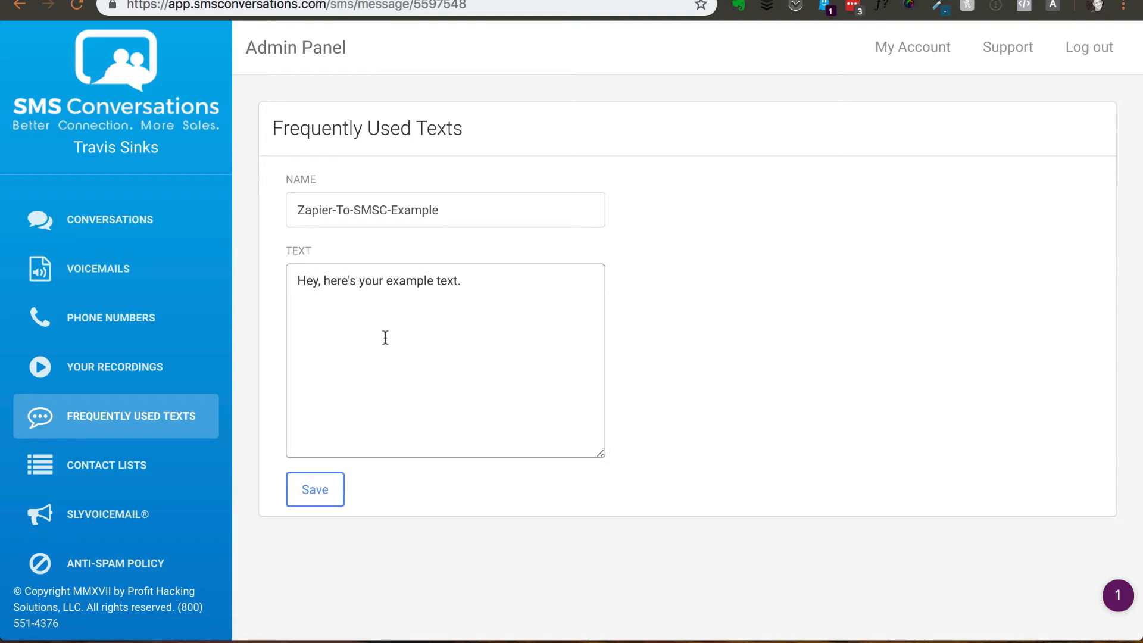
pyautogui.write('[first_name]')
pyautogui.click(718, 302)
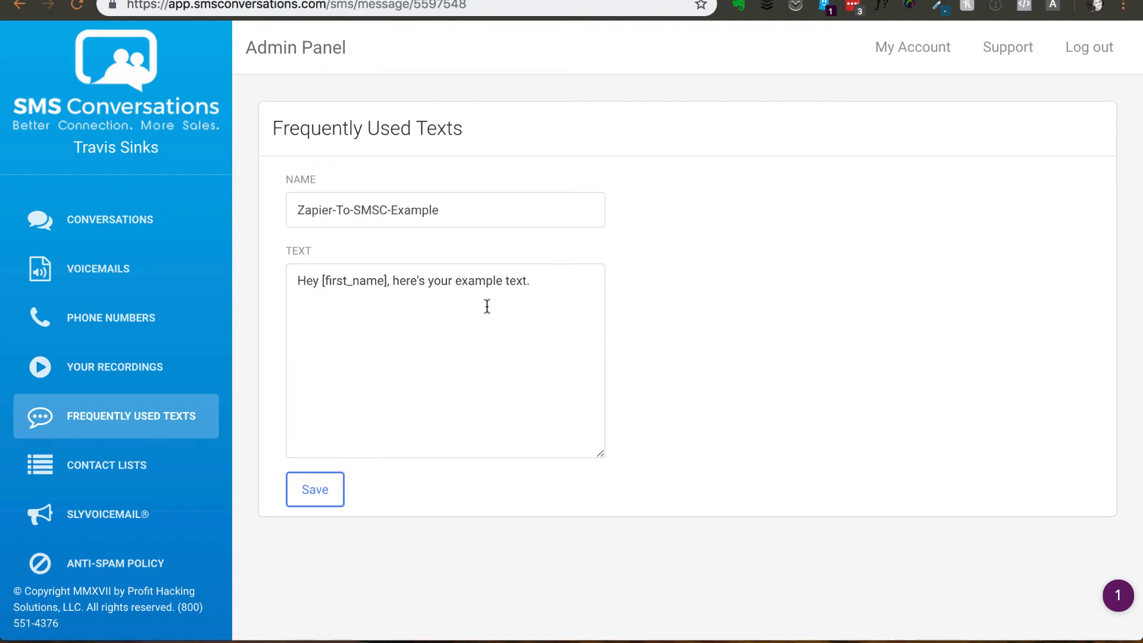
pyautogui.click(315, 490)
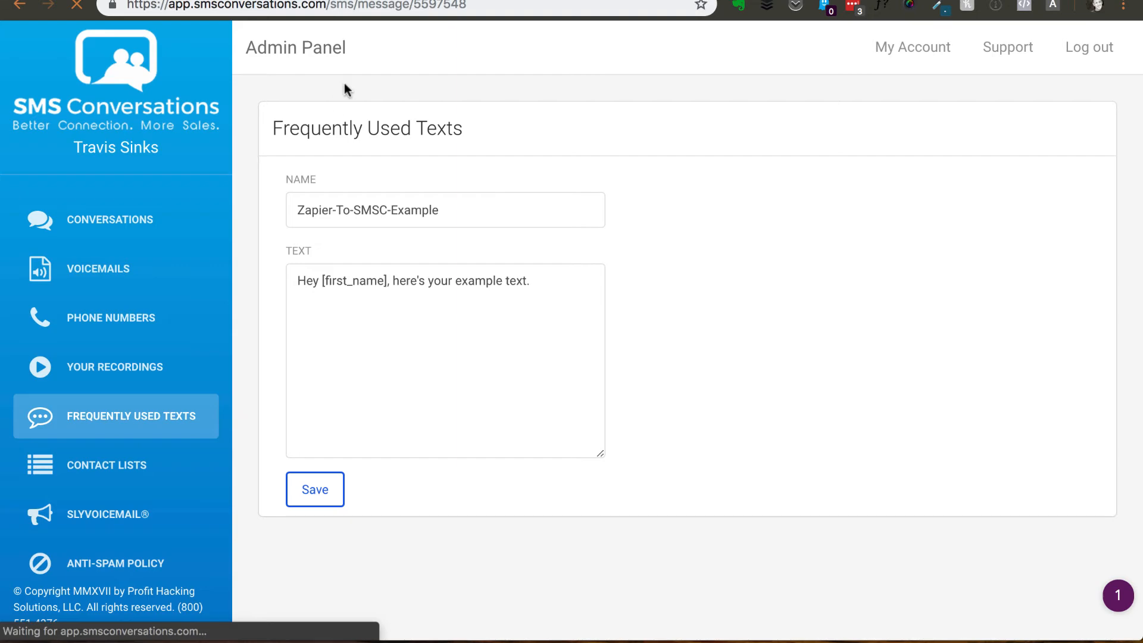
pyautogui.scroll(-5, 440, 328)
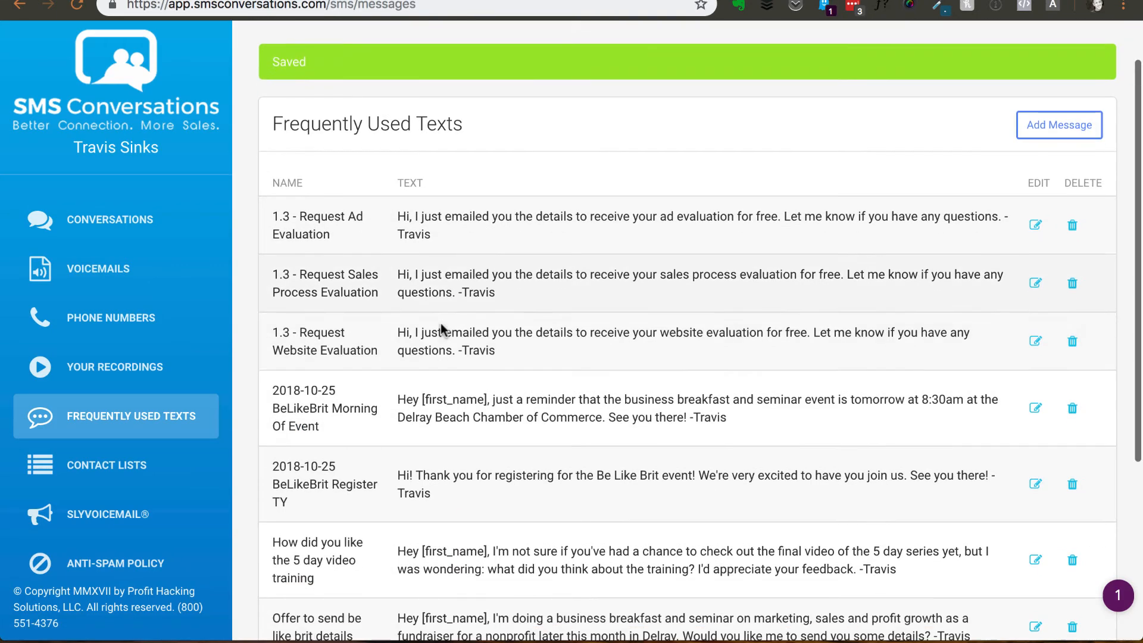
pyautogui.scroll(-2, 441, 329)
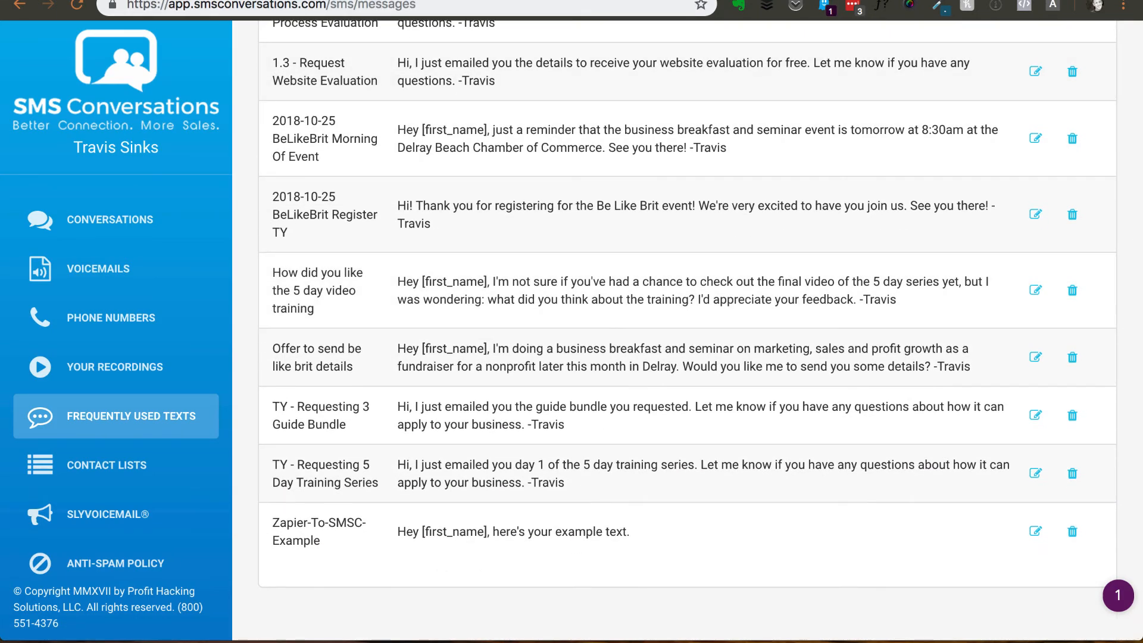
# - Back in Zapier, reload the SMS message choices and set the message to Zapier-To-SMSC-Example
pyautogui.hotkey('ctrl', 'Tab')
pyautogui.scroll(1, 401, 244)
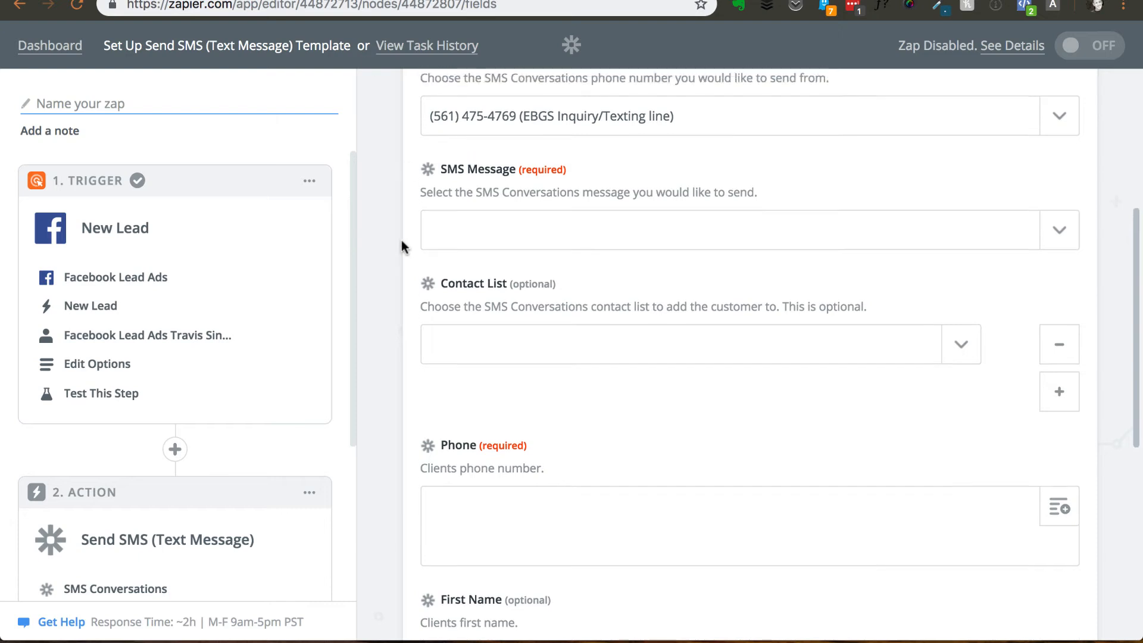
pyautogui.click(1042, 250)
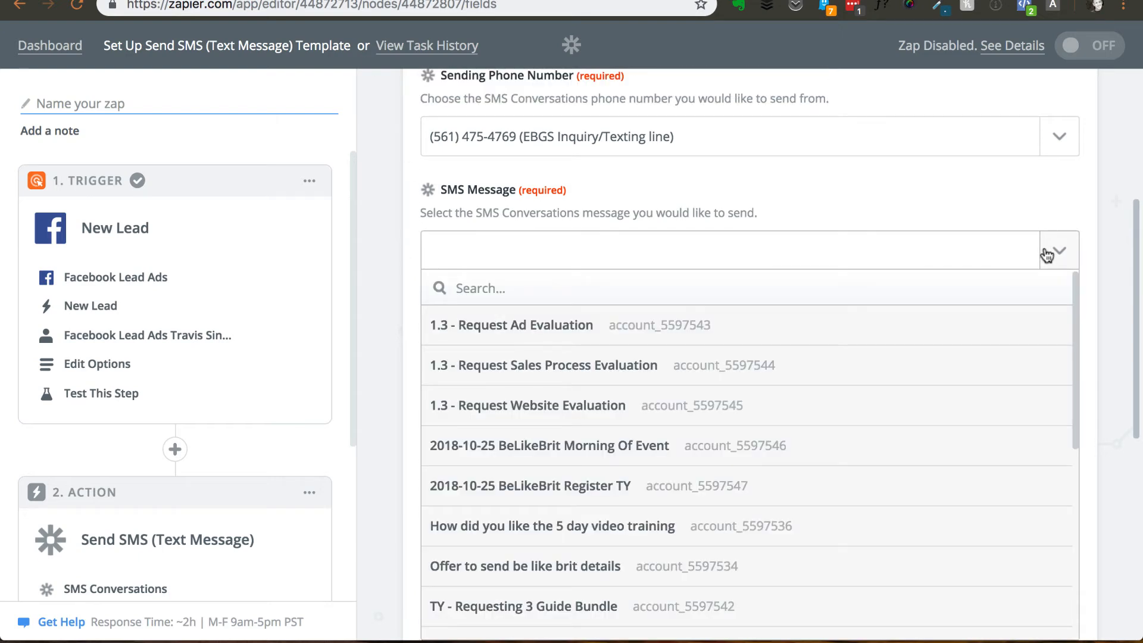
pyautogui.write('za')
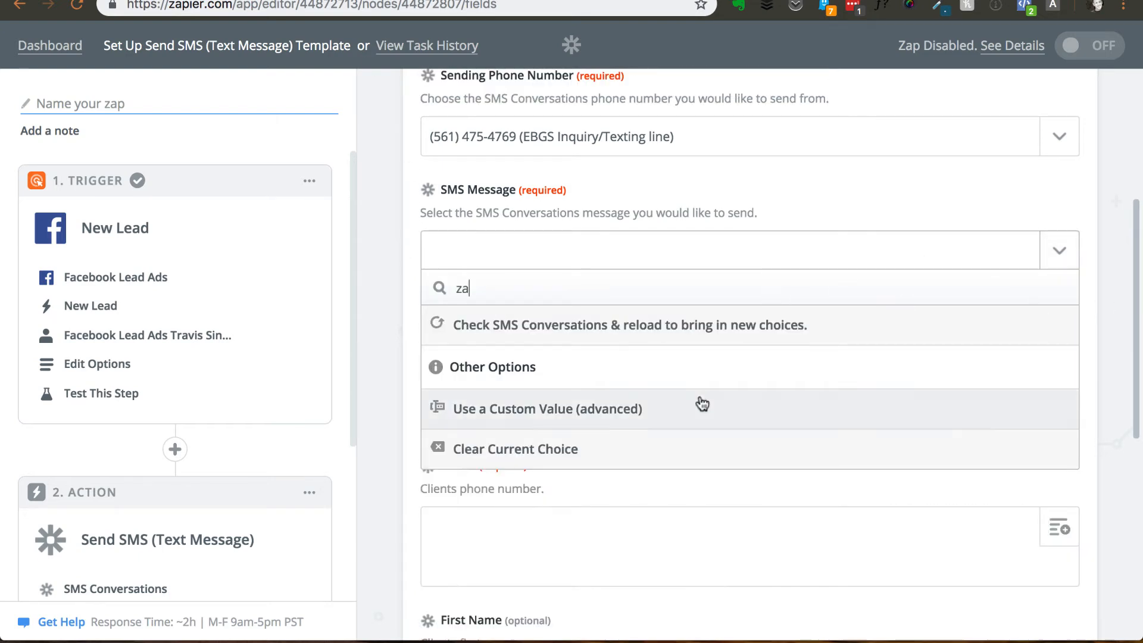
pyautogui.click(575, 338)
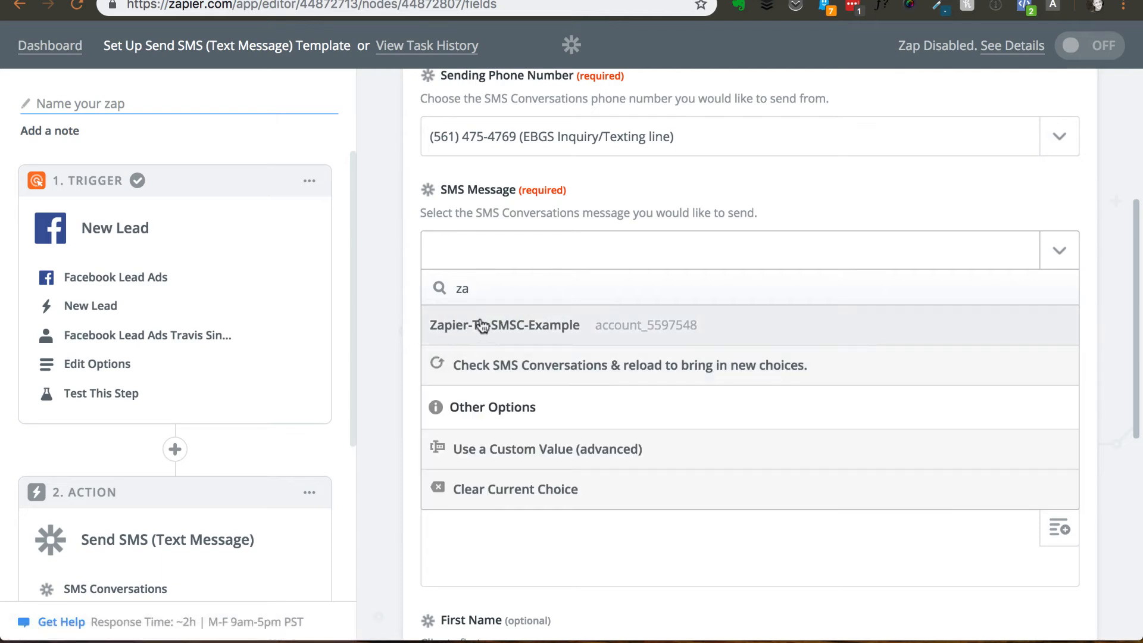
pyautogui.click(556, 331)
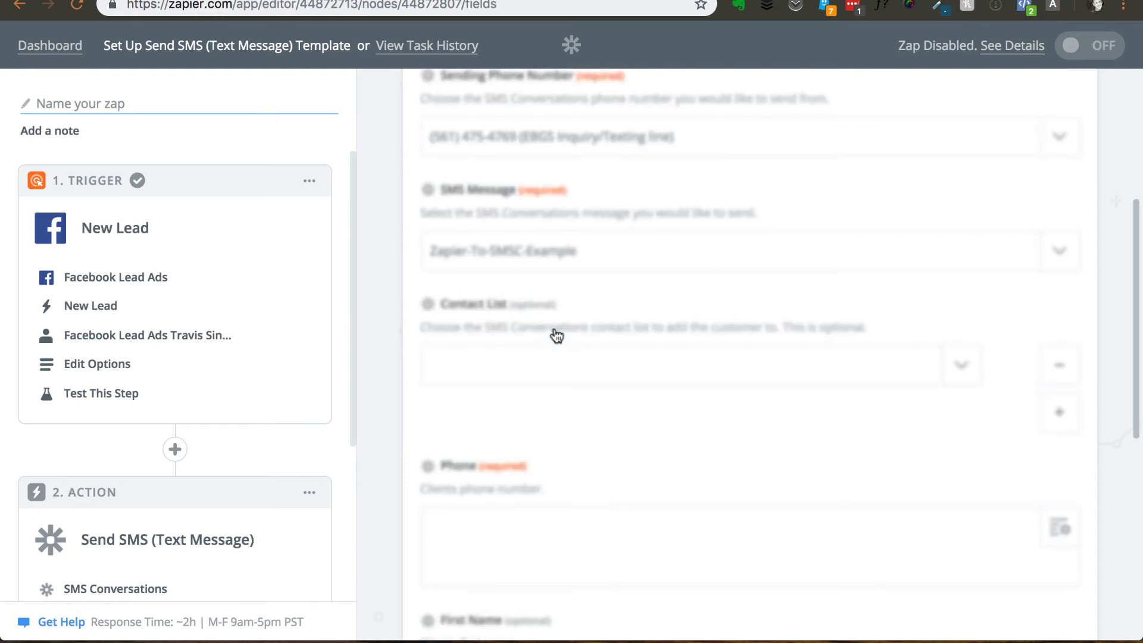
pyautogui.scroll(-2, 399, 363)
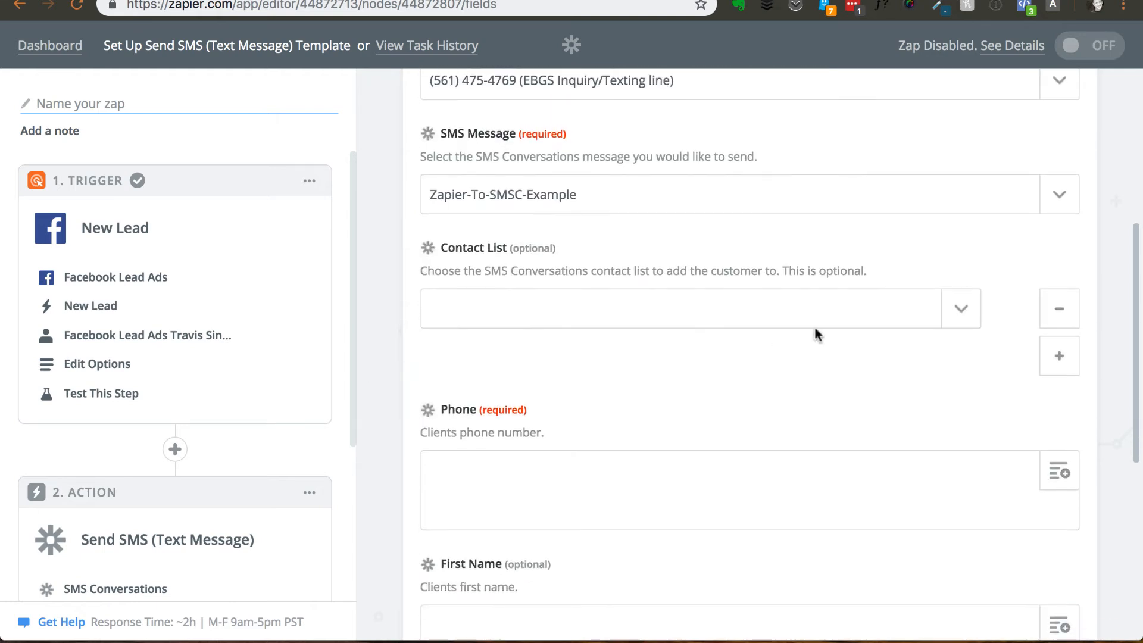
pyautogui.click(960, 310)
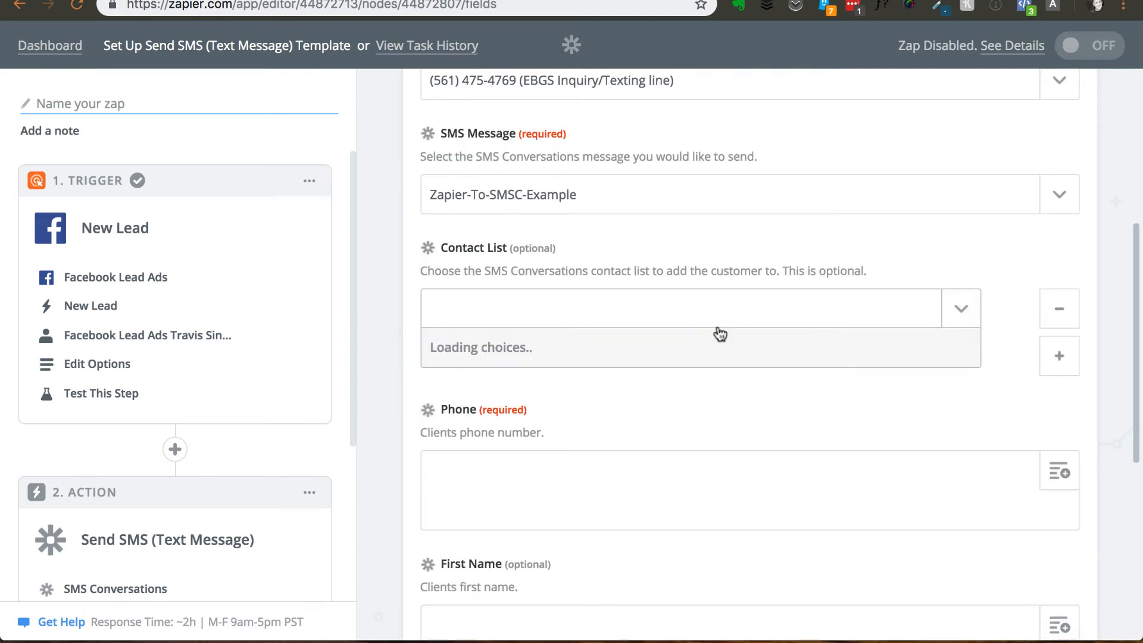
pyautogui.click(389, 290)
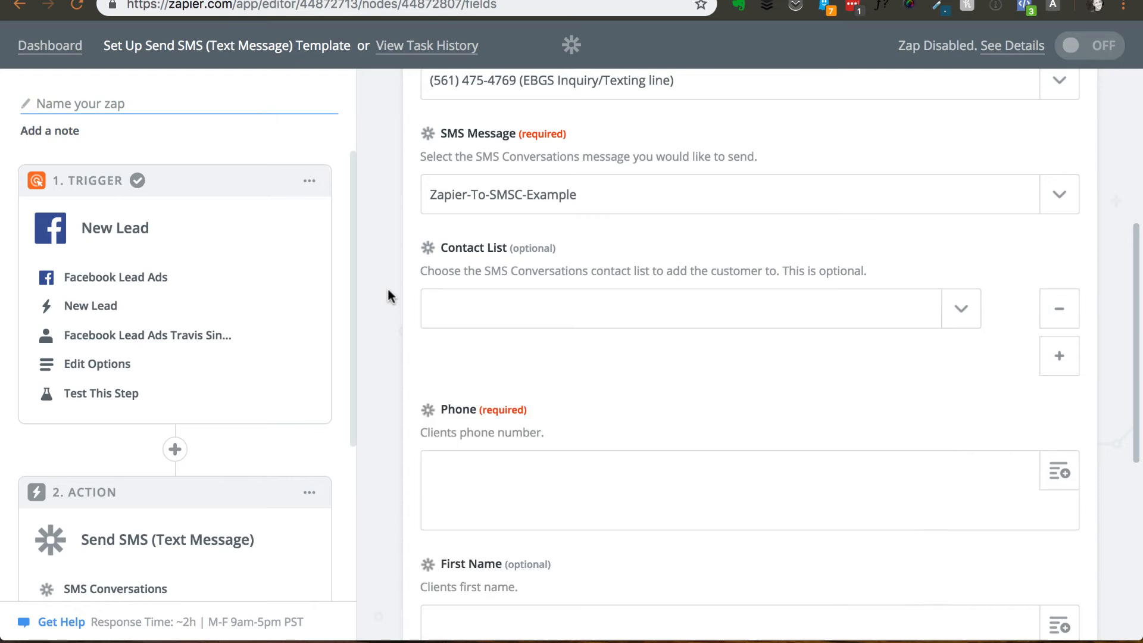
# - Switch to SMS Conversations and add a new contact list titled Zapier Example, saving it without a CSV upload
pyautogui.click(550, 1)
pyautogui.click(94, 467)
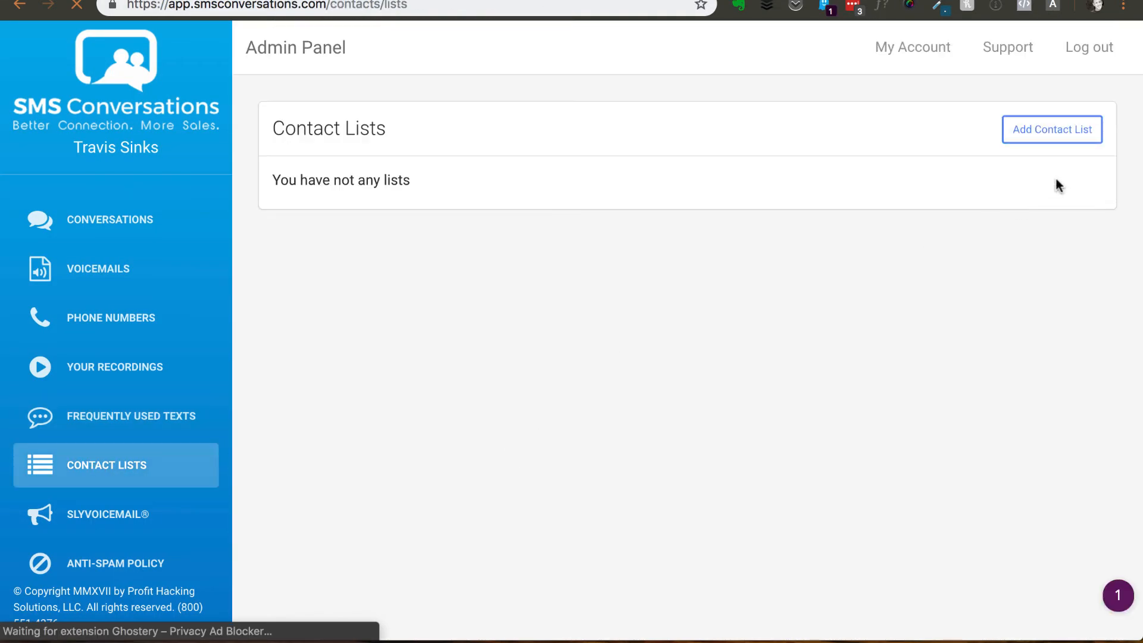
pyautogui.click(1053, 141)
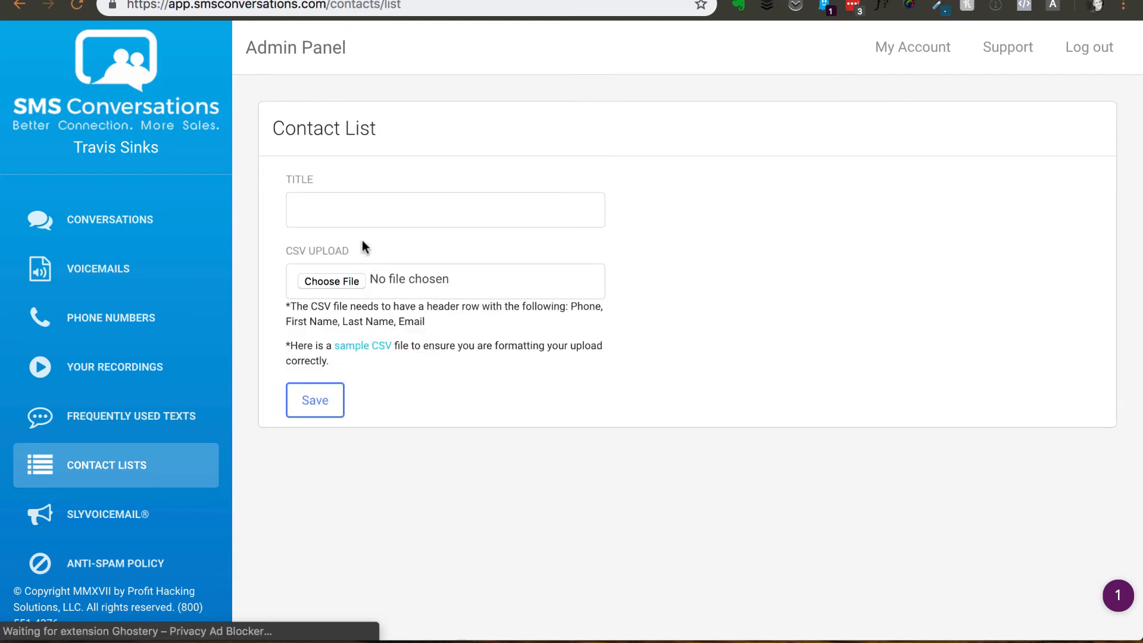
pyautogui.click(355, 214)
pyautogui.write('Zapier Example')
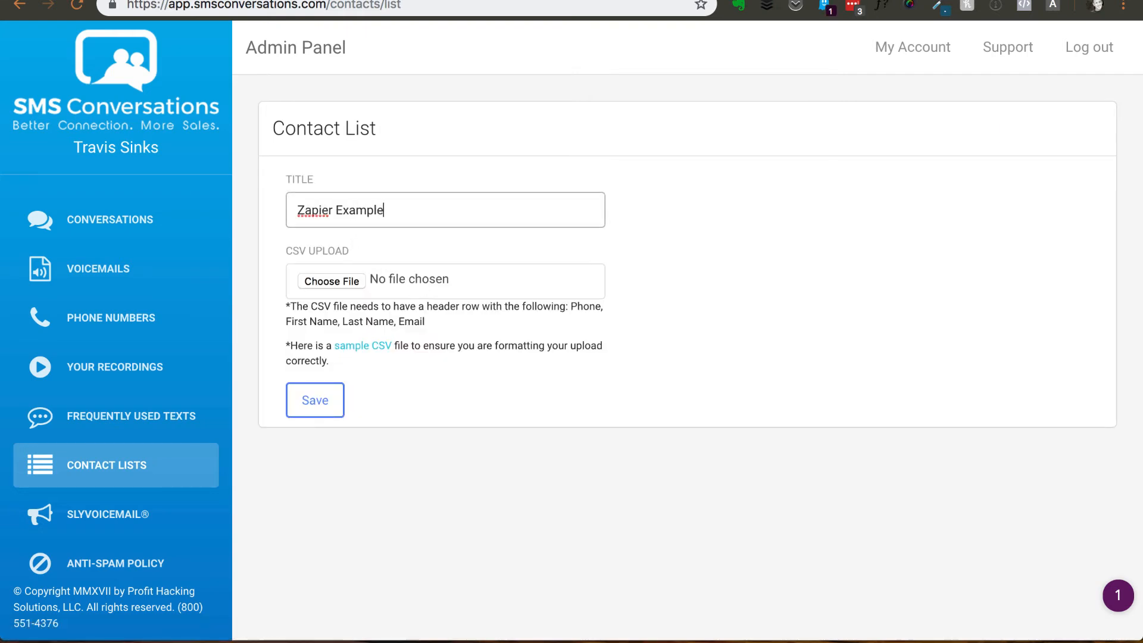
pyautogui.click(320, 401)
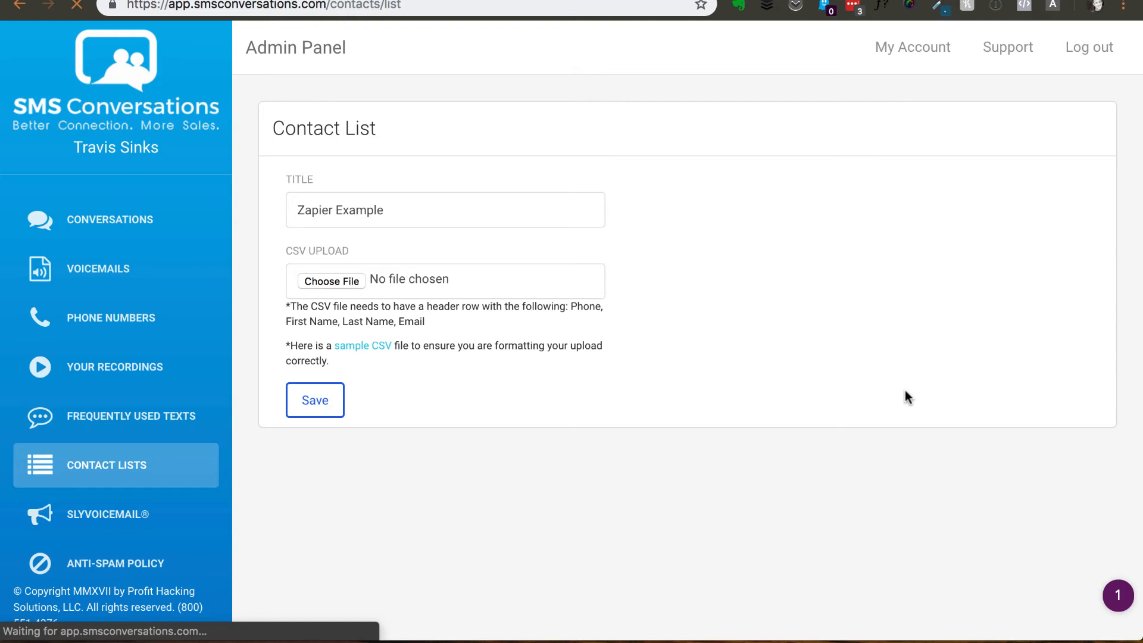
# - Back in Zapier, reload the contact list choices and set the contact list to Zapier Example
pyautogui.click(458, 1)
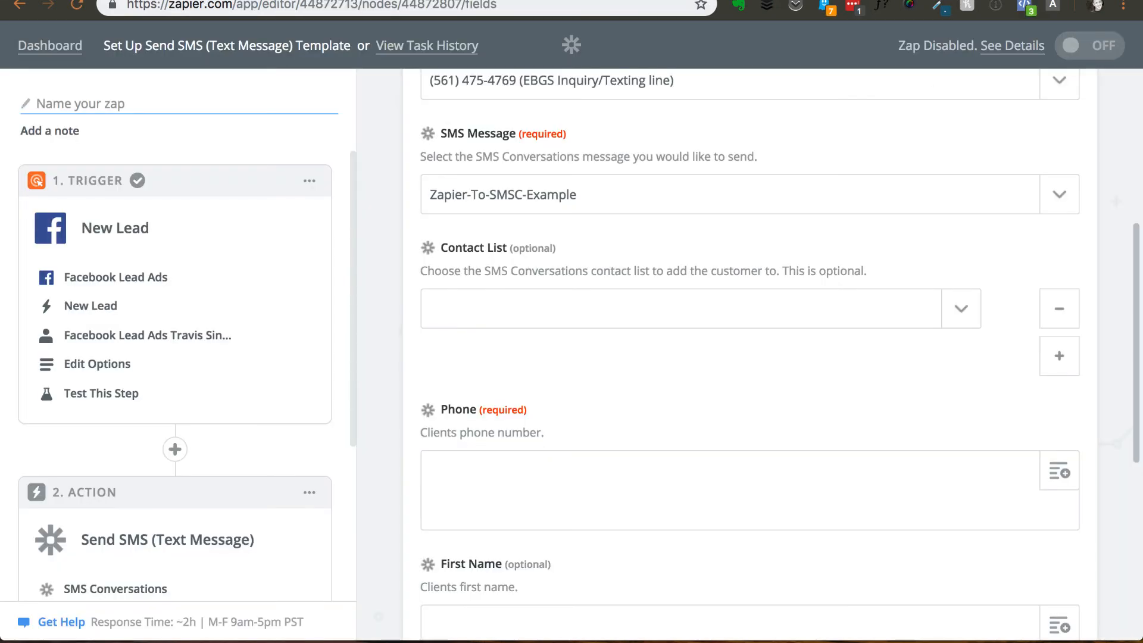
pyautogui.click(962, 309)
pyautogui.click(554, 431)
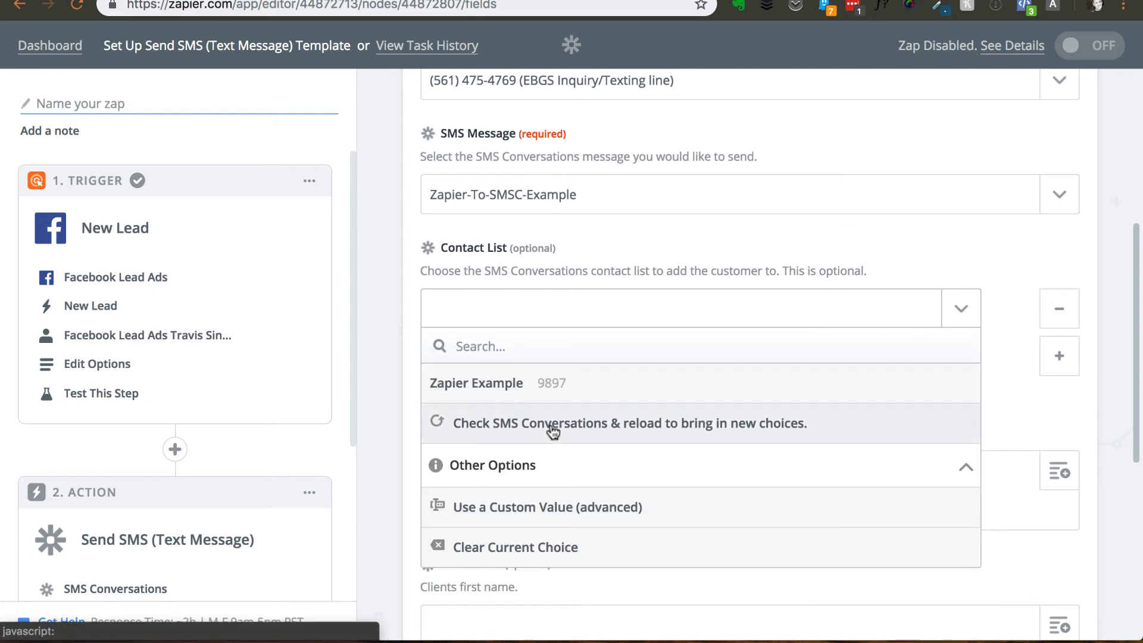
pyautogui.click(507, 385)
# - Map the Phone field of the SMS template to the Phone Number value from the New Lead trigger
pyautogui.scroll(-5, 389, 345)
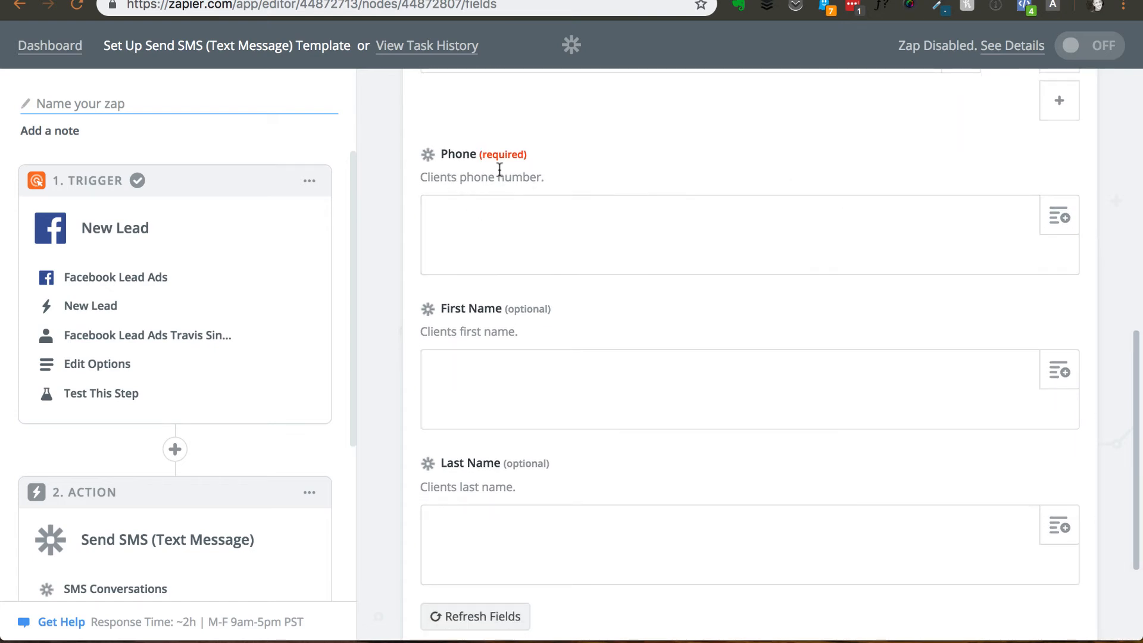
pyautogui.click(1061, 222)
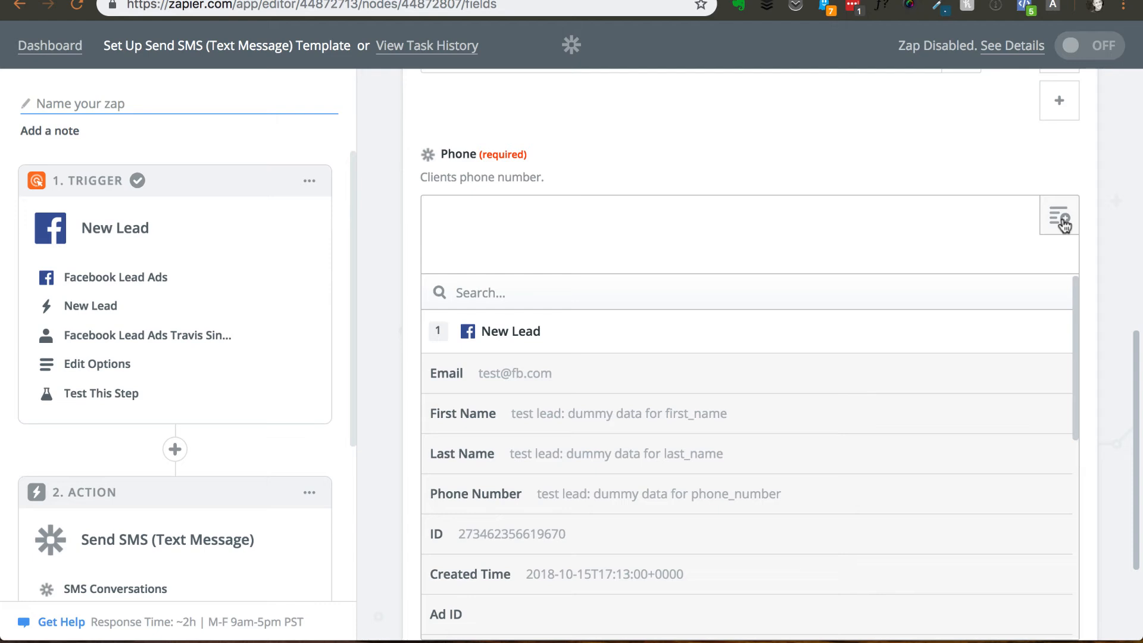
pyautogui.scroll(-1, 585, 397)
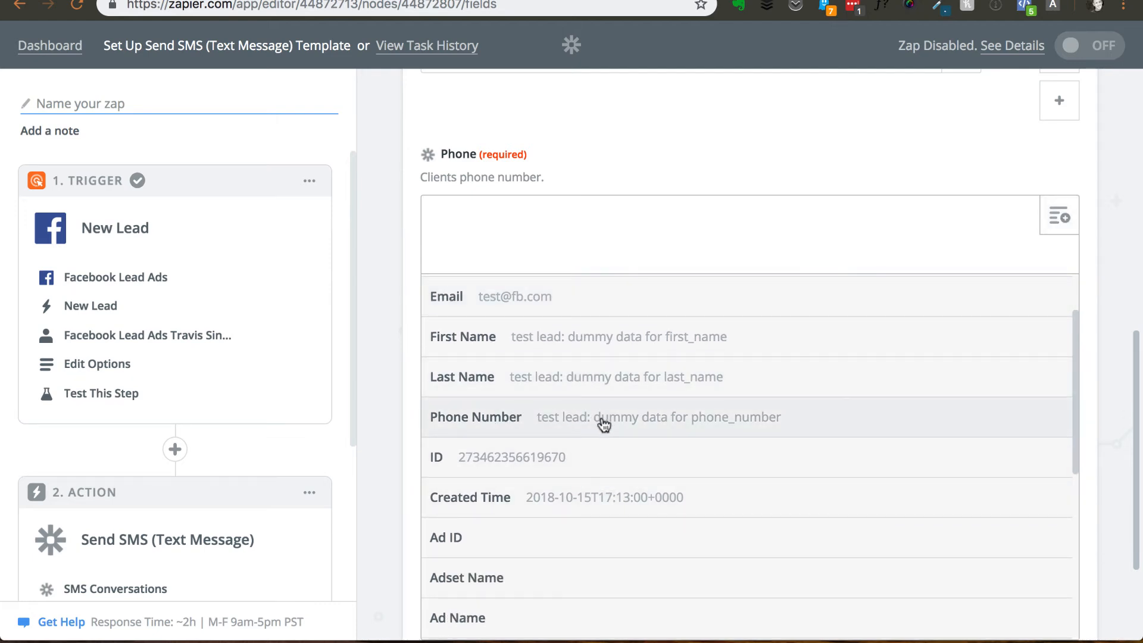
pyautogui.click(631, 419)
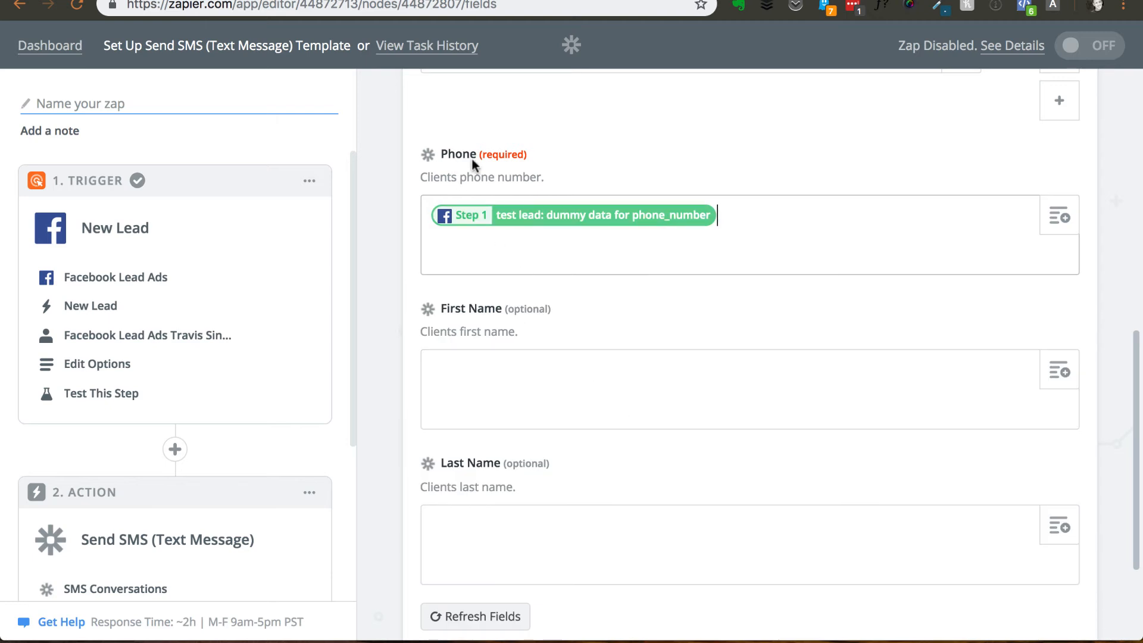
# - Map the First Name and Last Name fields to the matching First Name and Last Name values from the New Lead trigger
pyautogui.scroll(-1, 917, 352)
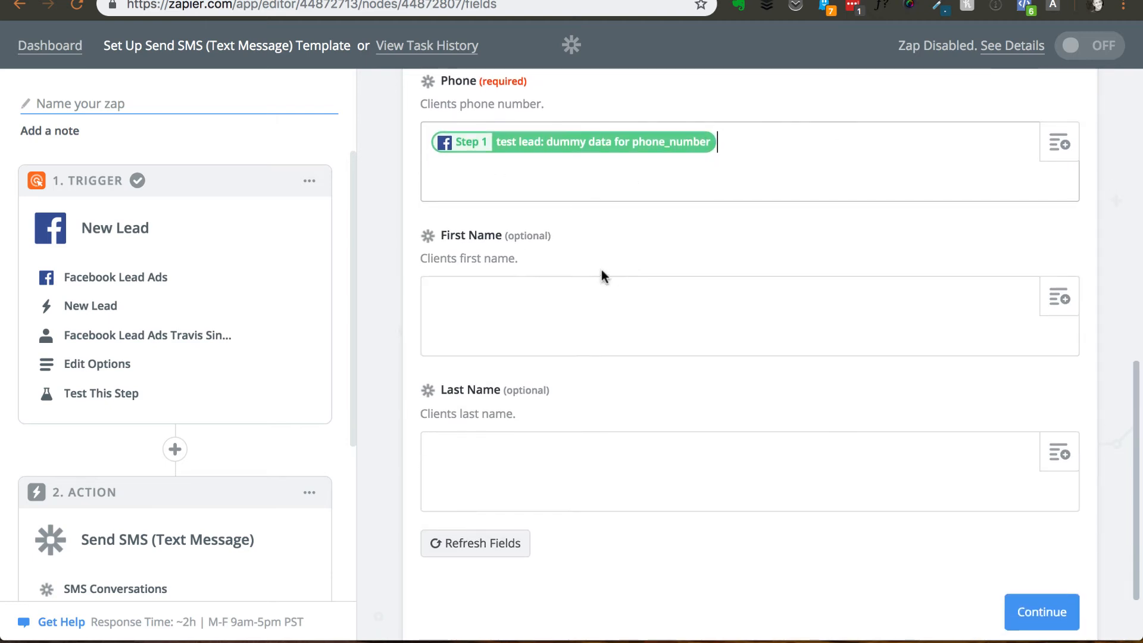
pyautogui.click(1058, 299)
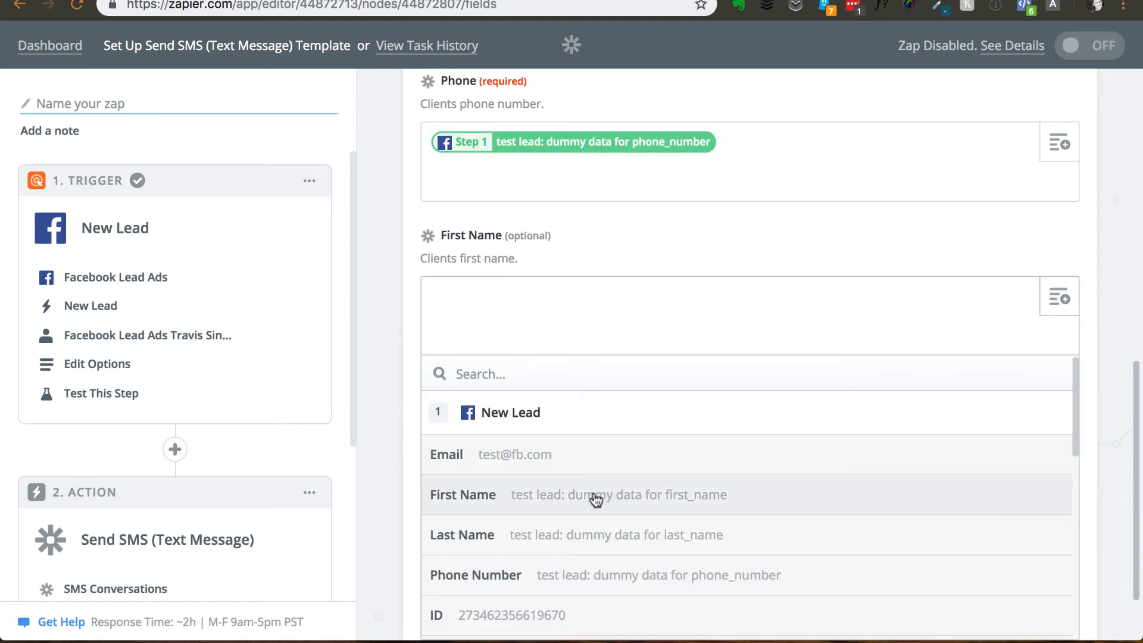
pyautogui.click(539, 503)
pyautogui.scroll(-2, 499, 355)
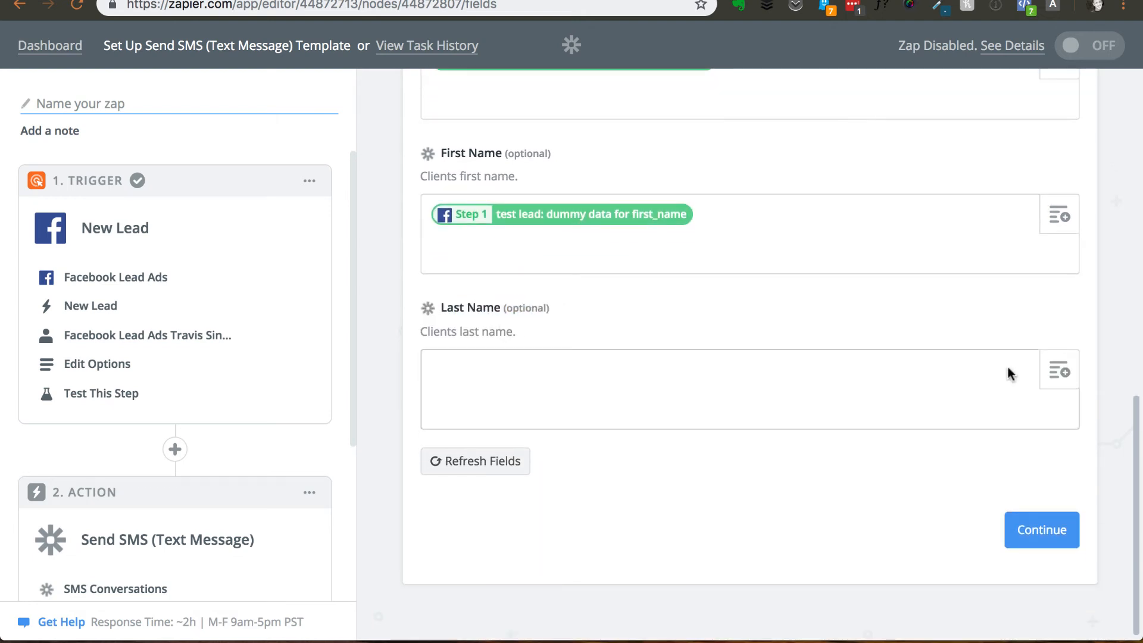
pyautogui.click(1060, 370)
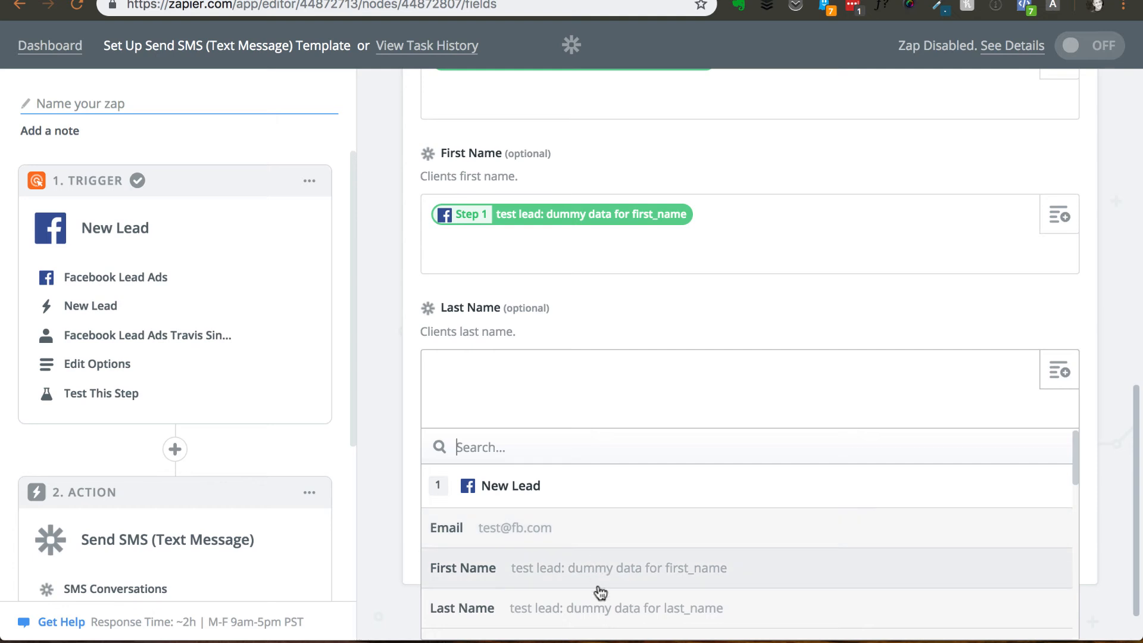
pyautogui.click(600, 608)
# - Continue from the completed template to the sample review and send the test to SMS Conversations
pyautogui.scroll(5, 381, 381)
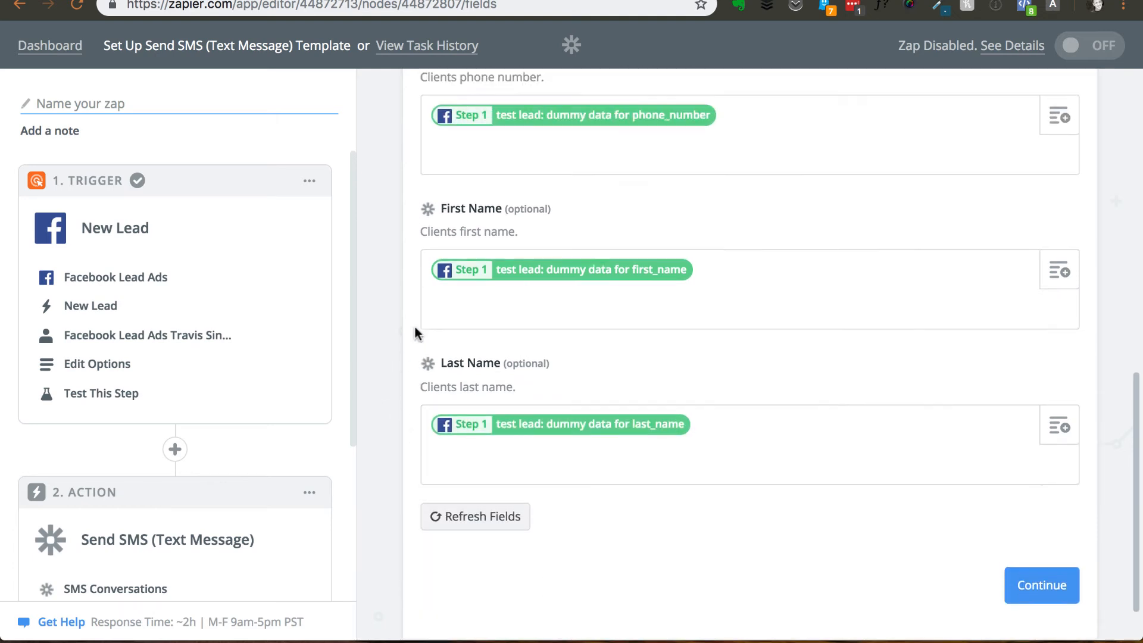
pyautogui.scroll(-5, 415, 332)
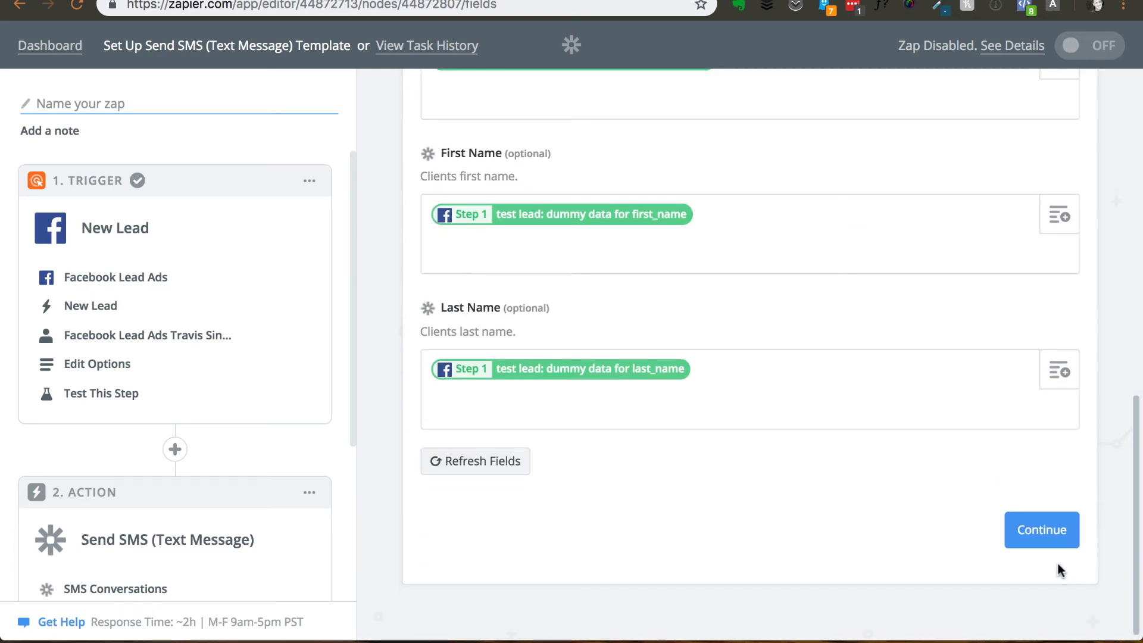
pyautogui.click(1039, 529)
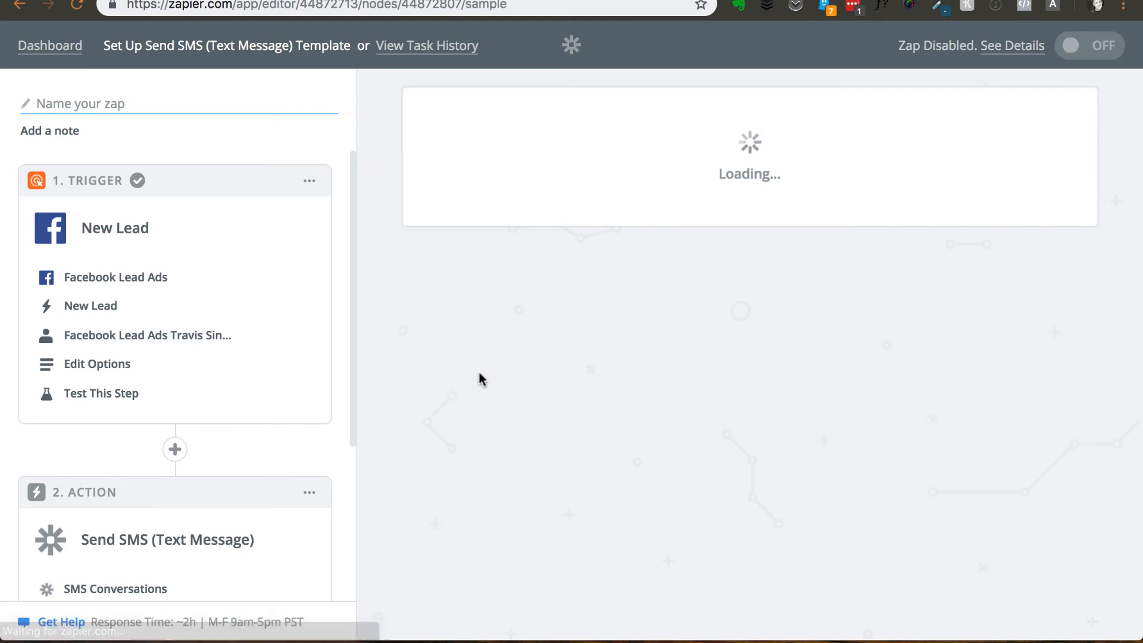
pyautogui.scroll(-5, 374, 332)
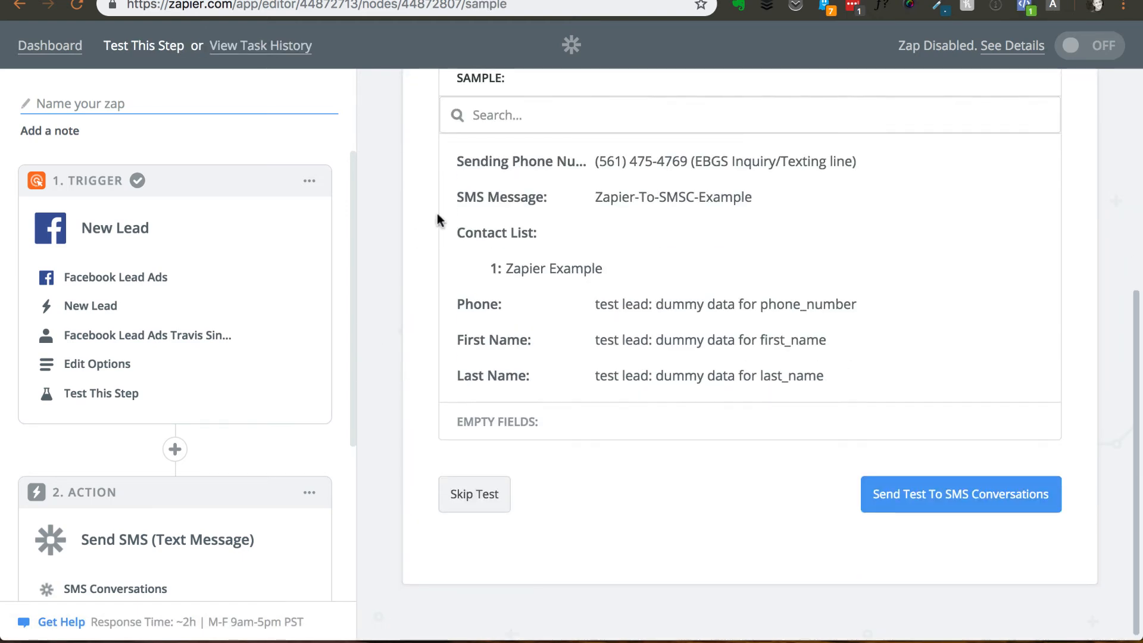
pyautogui.scroll(5, 400, 284)
pyautogui.scroll(-5, 400, 285)
pyautogui.click(850, 503)
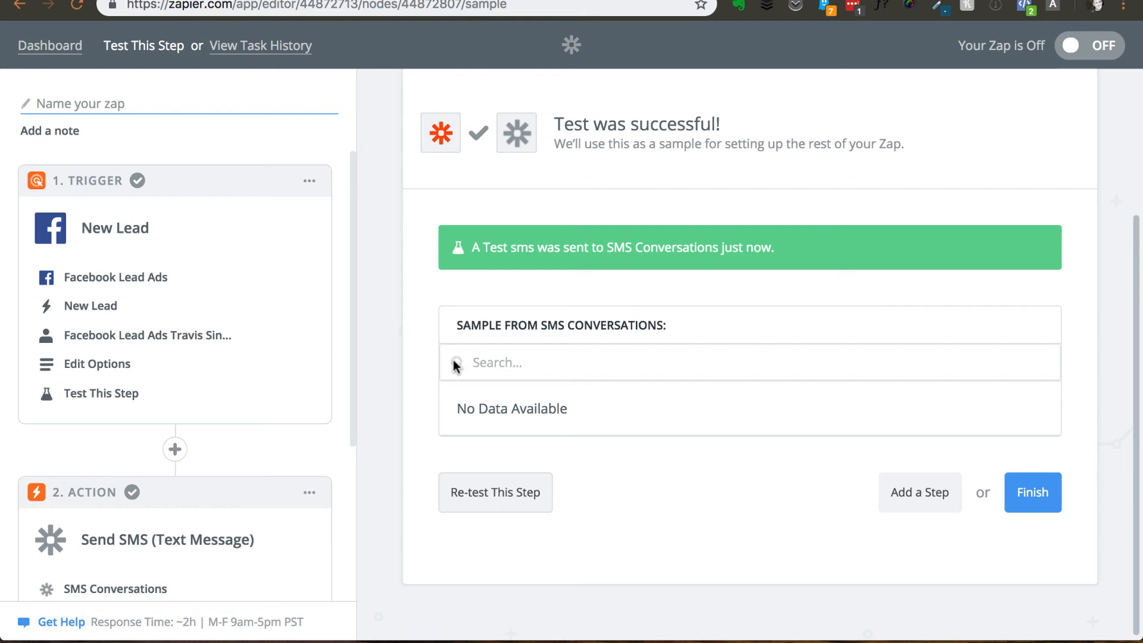
# - Switch to SMS Conversations and open the contacts of the Zapier Example list
pyautogui.scroll(3, 453, 360)
pyautogui.scroll(-3, 527, 292)
pyautogui.click(596, 0)
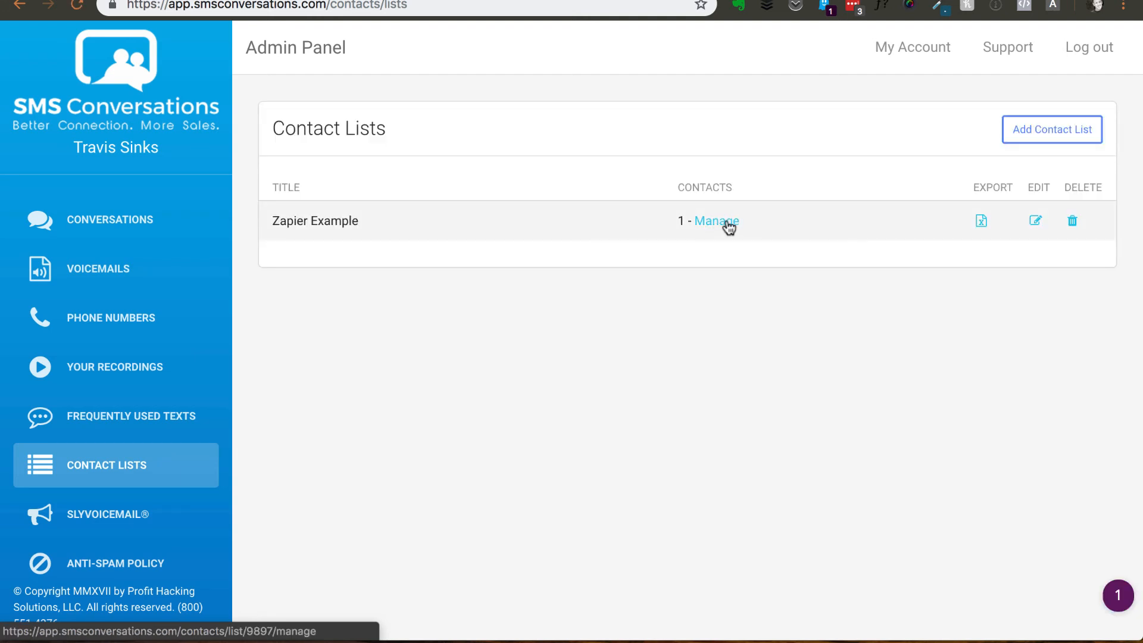
pyautogui.click(724, 224)
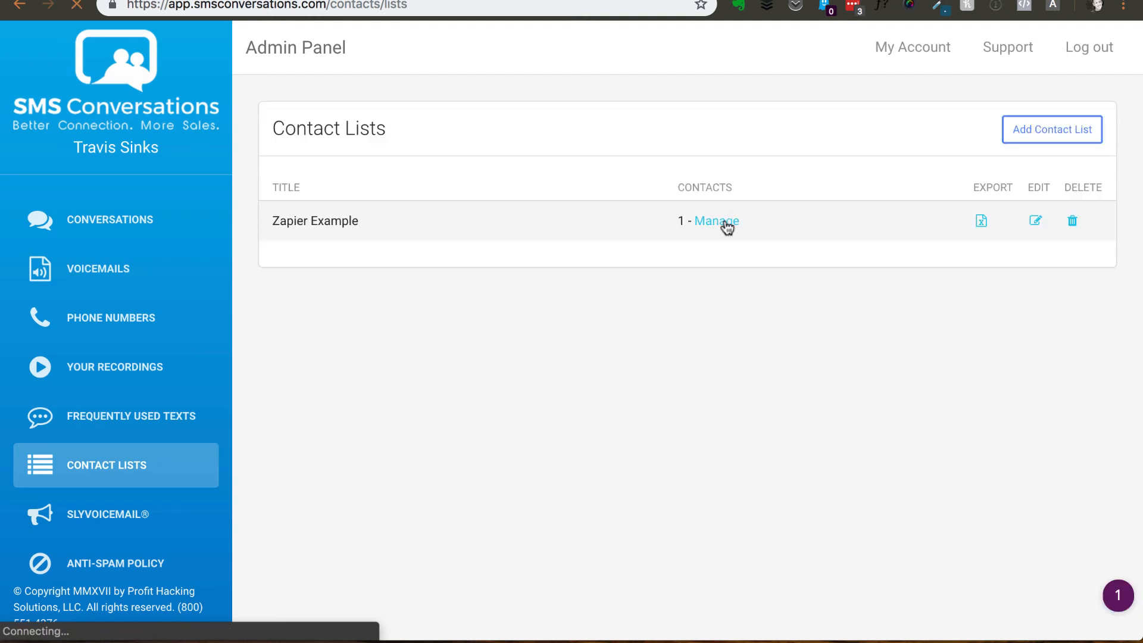
pyautogui.scroll(-1, 687, 306)
pyautogui.scroll(-2, 688, 306)
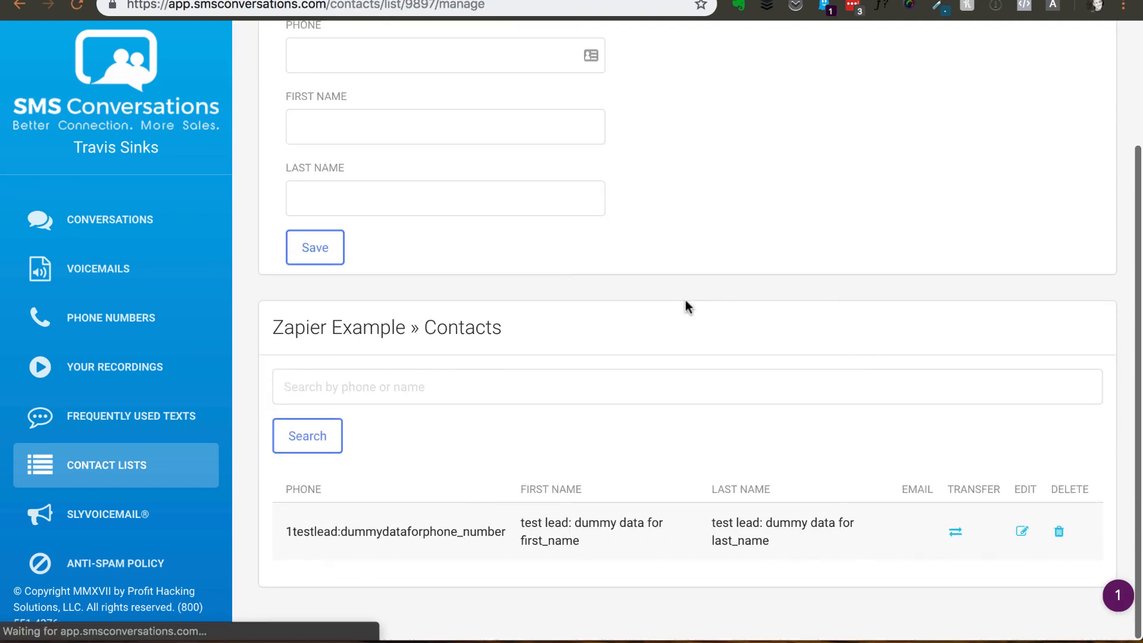
# - Examine the phone, first name and last name values of the test lead contact in the Zapier Example list
pyautogui.moveTo(458, 531); pyautogui.dragTo(424, 532)
pyautogui.click(317, 530)
pyautogui.click(426, 533)
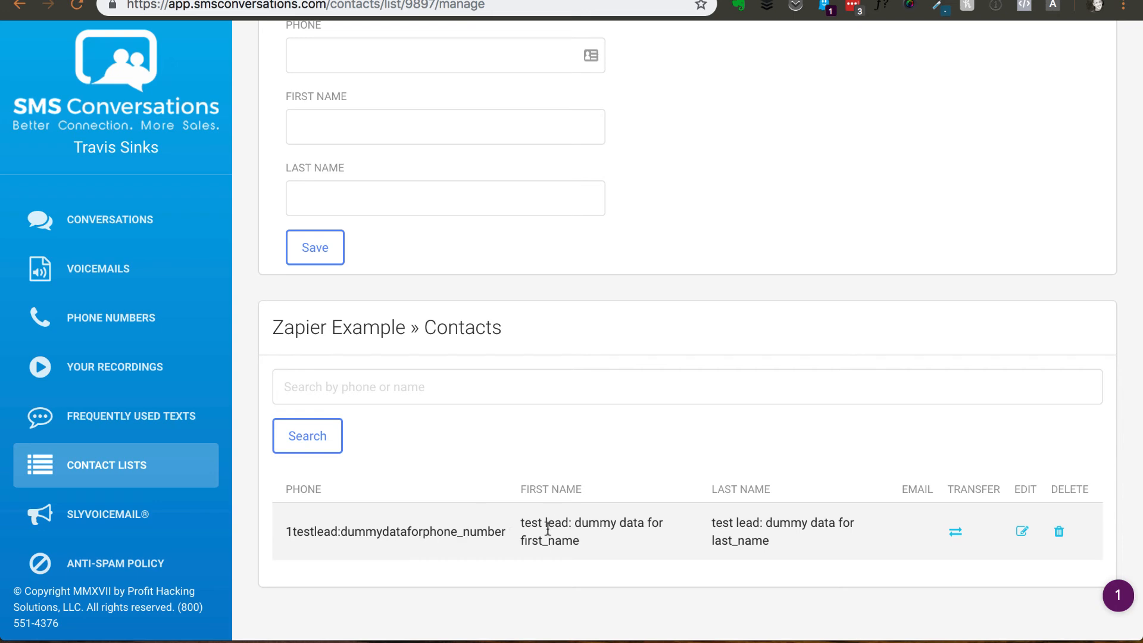
pyautogui.moveTo(539, 524); pyautogui.dragTo(566, 534)
pyautogui.click(573, 538)
pyautogui.moveTo(731, 523); pyautogui.dragTo(741, 536)
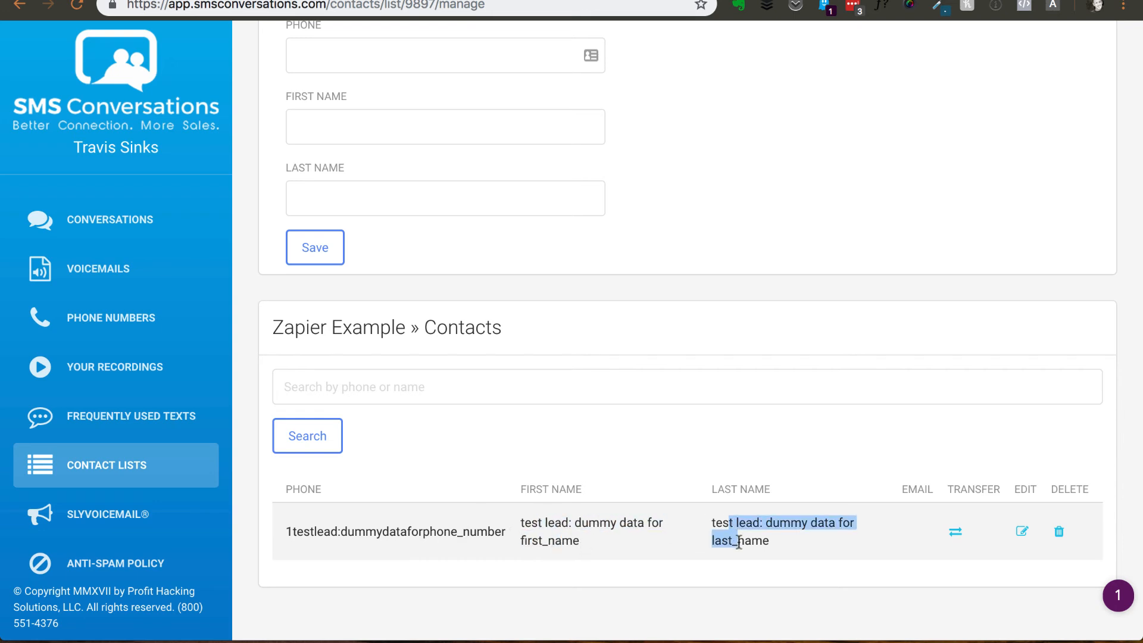
pyautogui.click(741, 536)
pyautogui.moveTo(436, 531); pyautogui.dragTo(673, 533)
pyautogui.click(743, 529)
pyautogui.scroll(3, 631, 474)
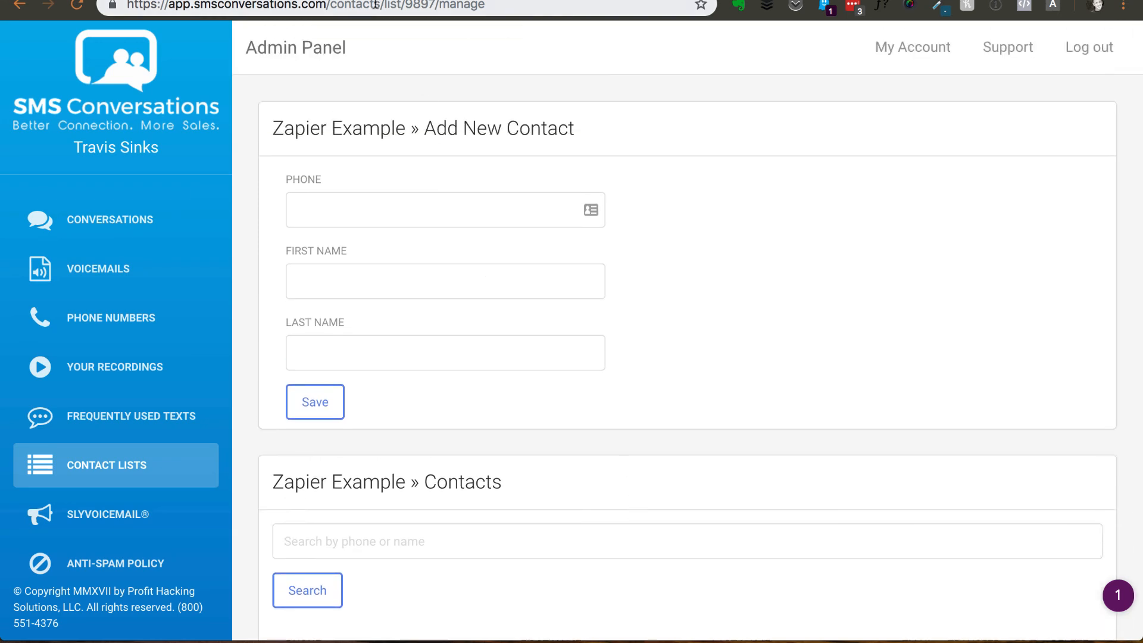
# - Back in Zapier, finish the Zap setup, name the Zap Test and turn it on
pyautogui.scroll(-3, 480, 485)
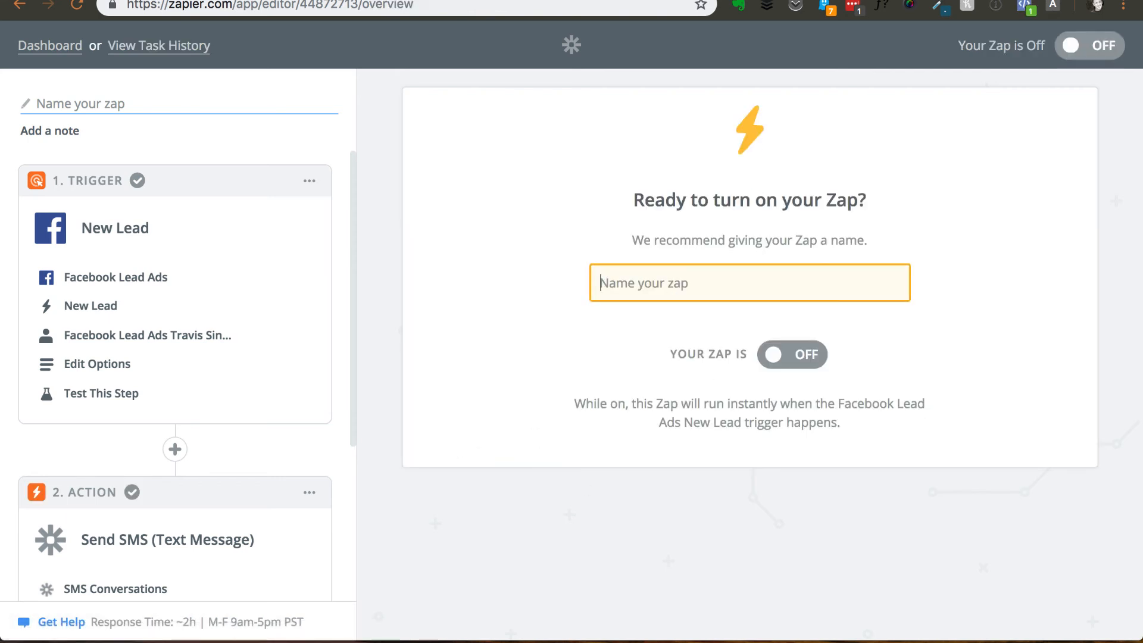
pyautogui.write('Test')
pyautogui.click(777, 353)
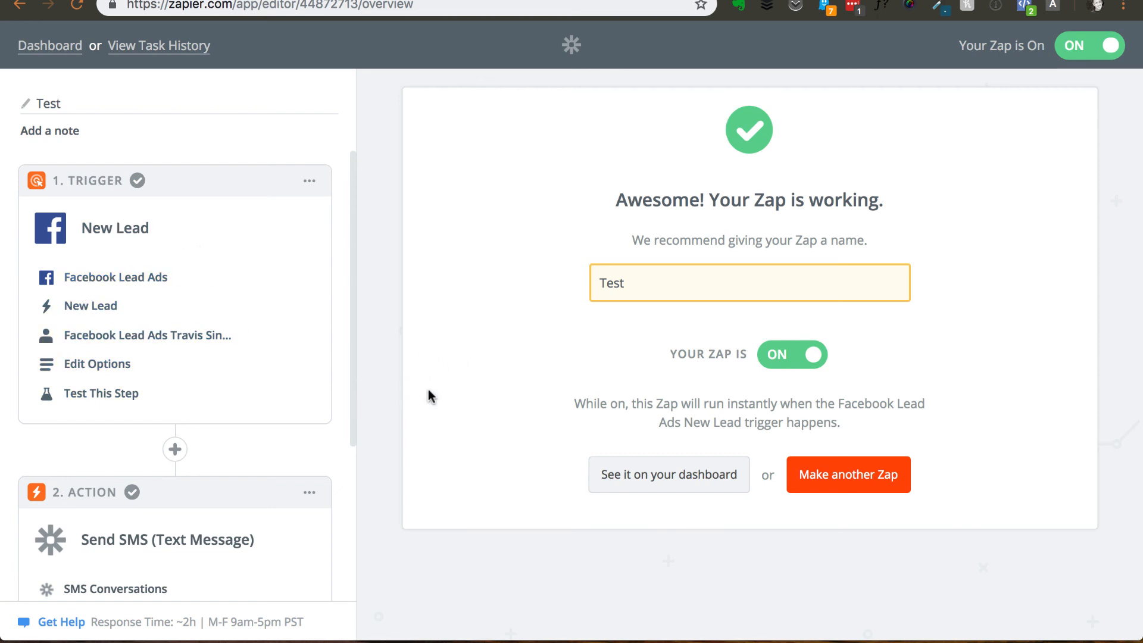
# - Add a third step of the Action/Search type after the Send SMS action
pyautogui.scroll(-4, 349, 396)
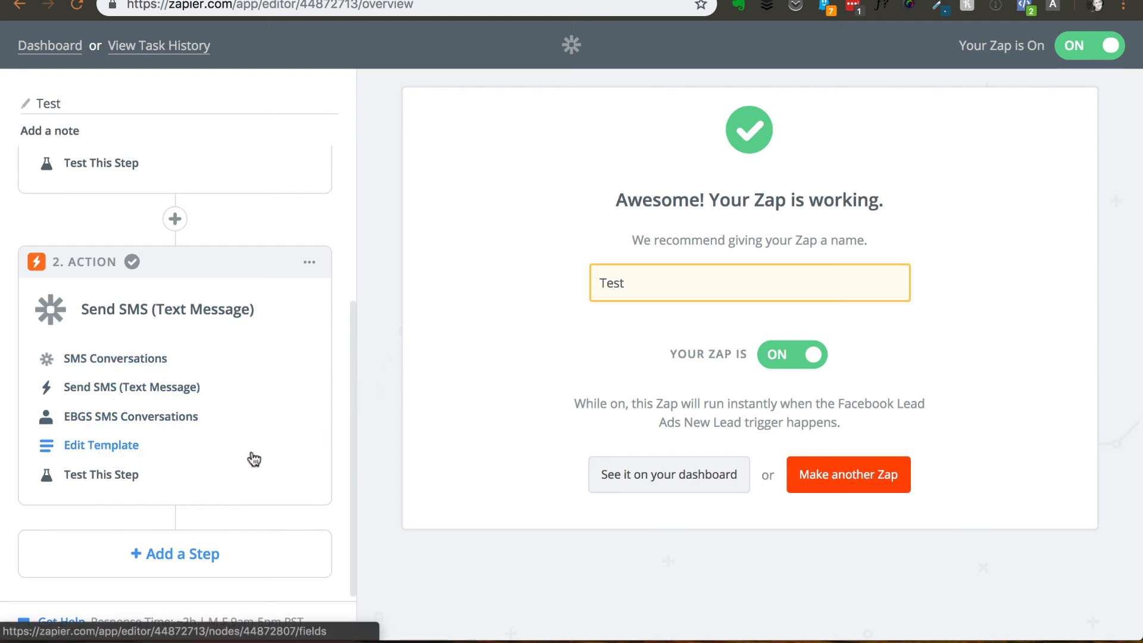
pyautogui.click(192, 562)
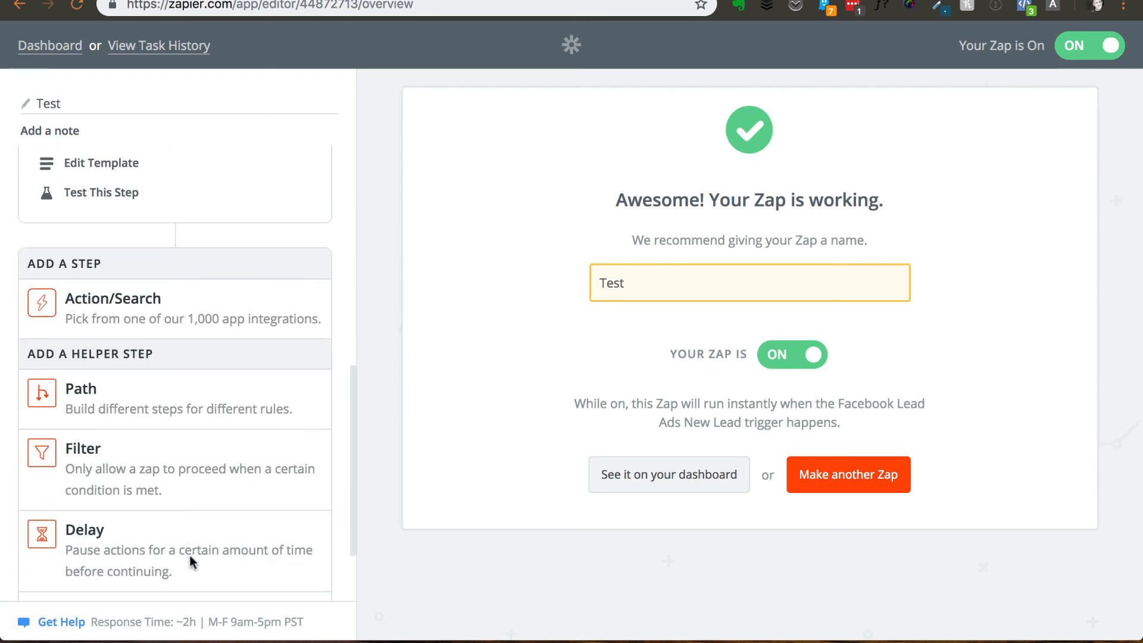
pyautogui.click(166, 314)
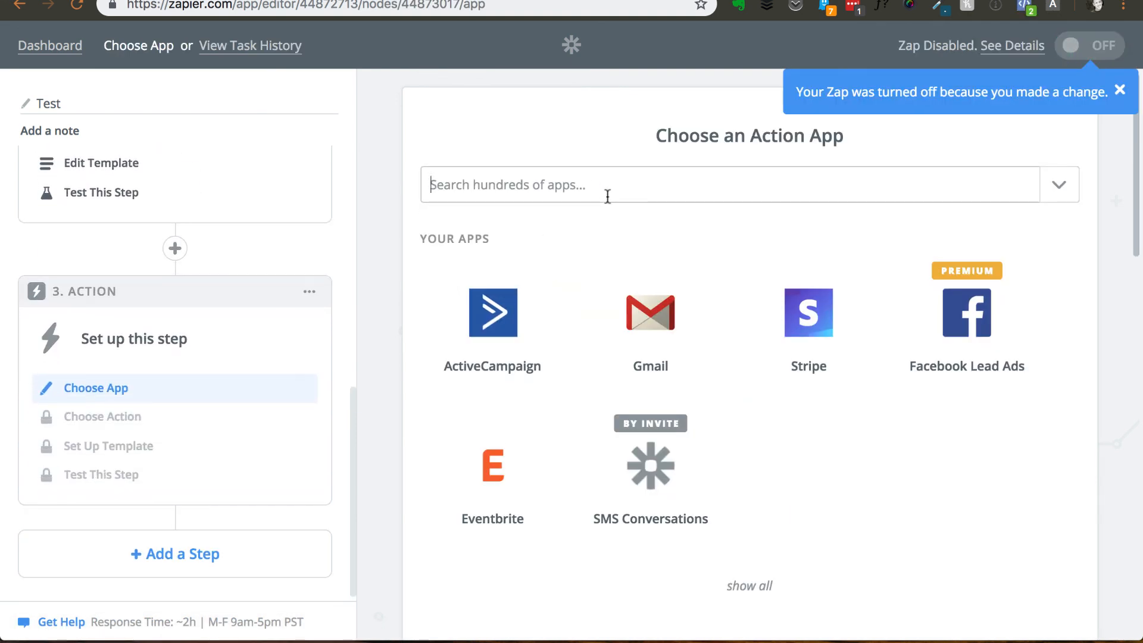
# - Search the action apps for "activ" and for "infu", and clear the search without choosing an app
pyautogui.click(607, 197)
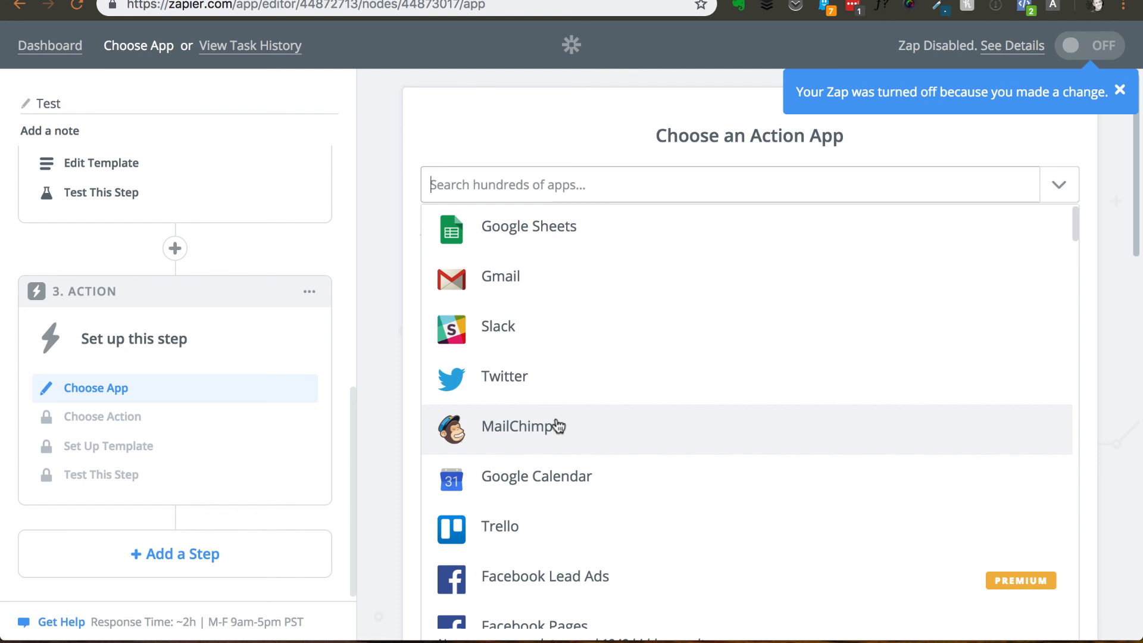
pyautogui.write('activ')
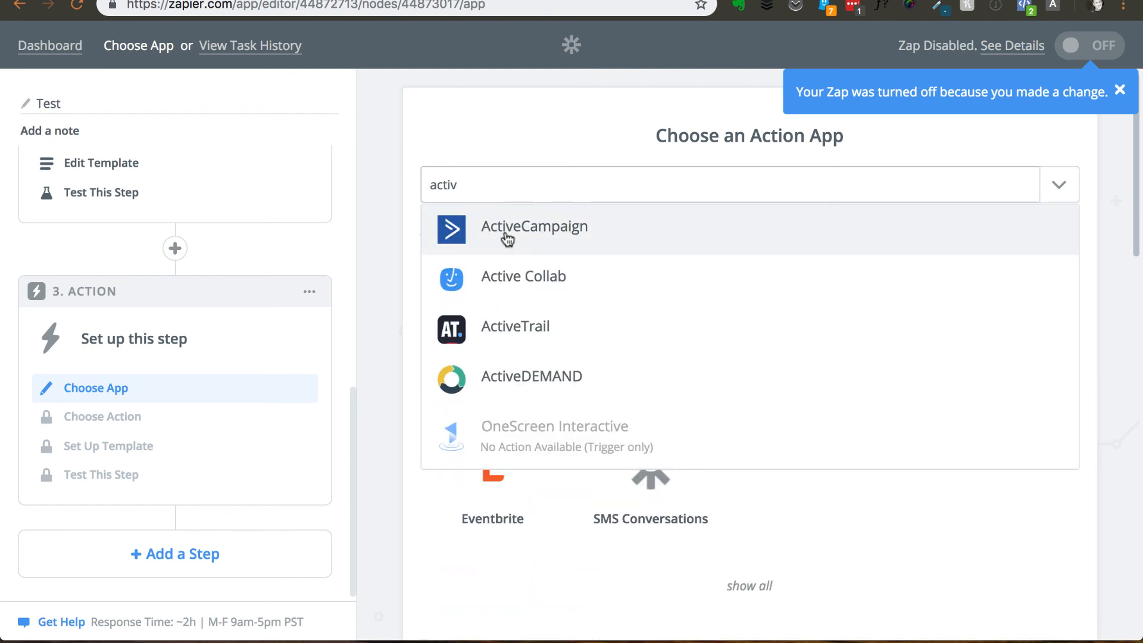
pyautogui.hotkey('ctrl', 'a')
pyautogui.write('i')
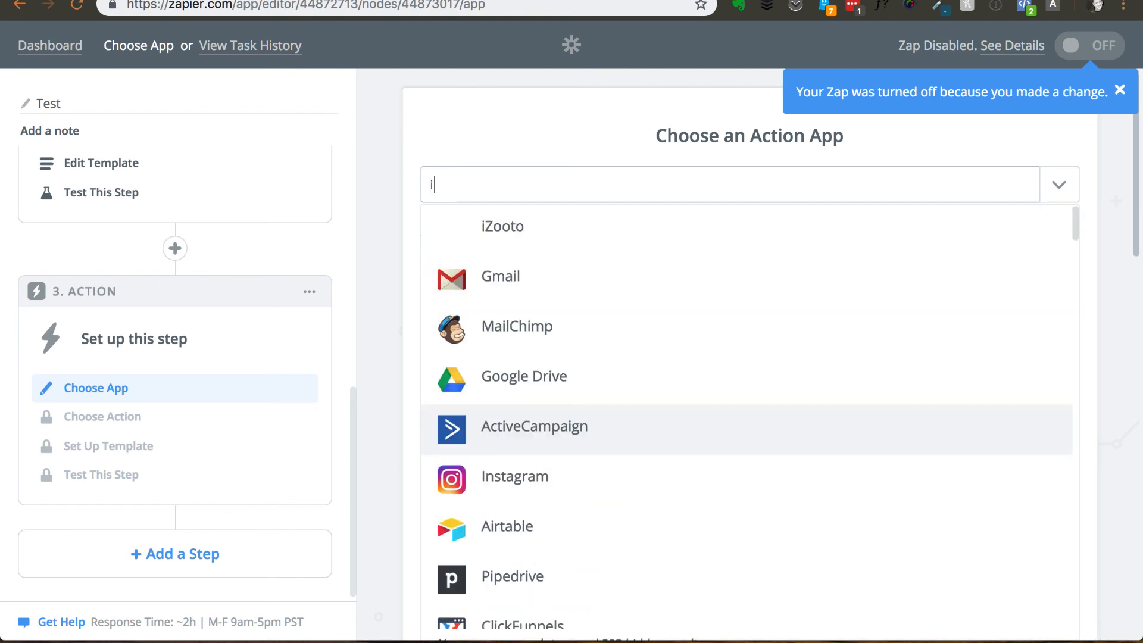
pyautogui.write('nfu')
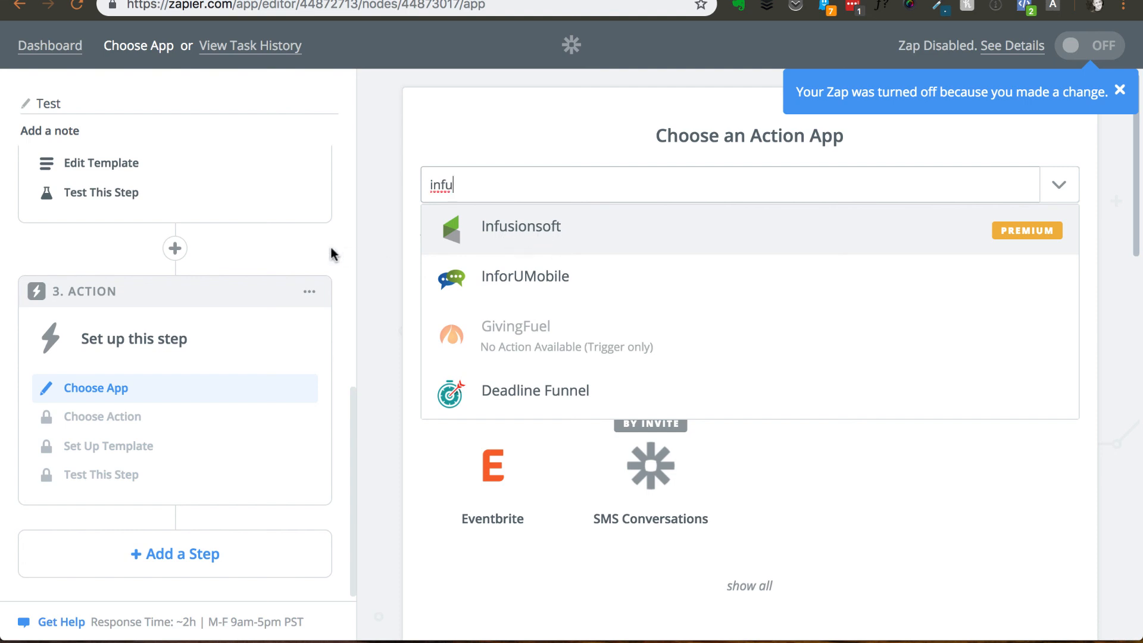
pyautogui.hotkey('ctrl', 'a')
pyautogui.press('BackSpace')
pyautogui.click(383, 255)
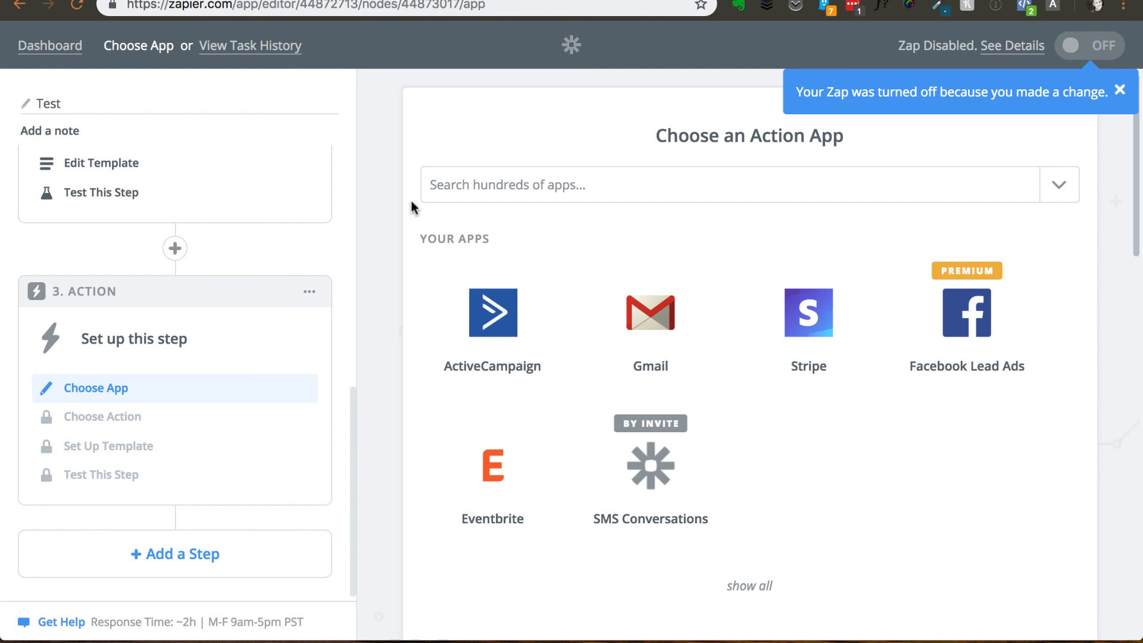
# - Review the Zap's step outline, from the Facebook New Lead trigger through the Send SMS action to the third action
pyautogui.scroll(2, 345, 261)
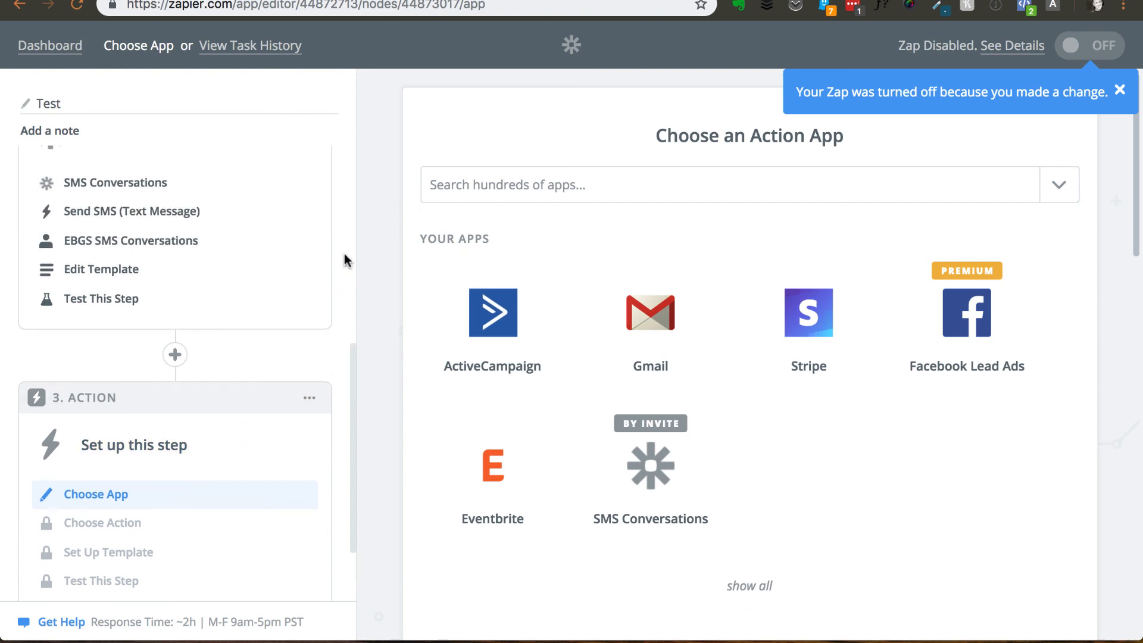
pyautogui.scroll(8, 345, 260)
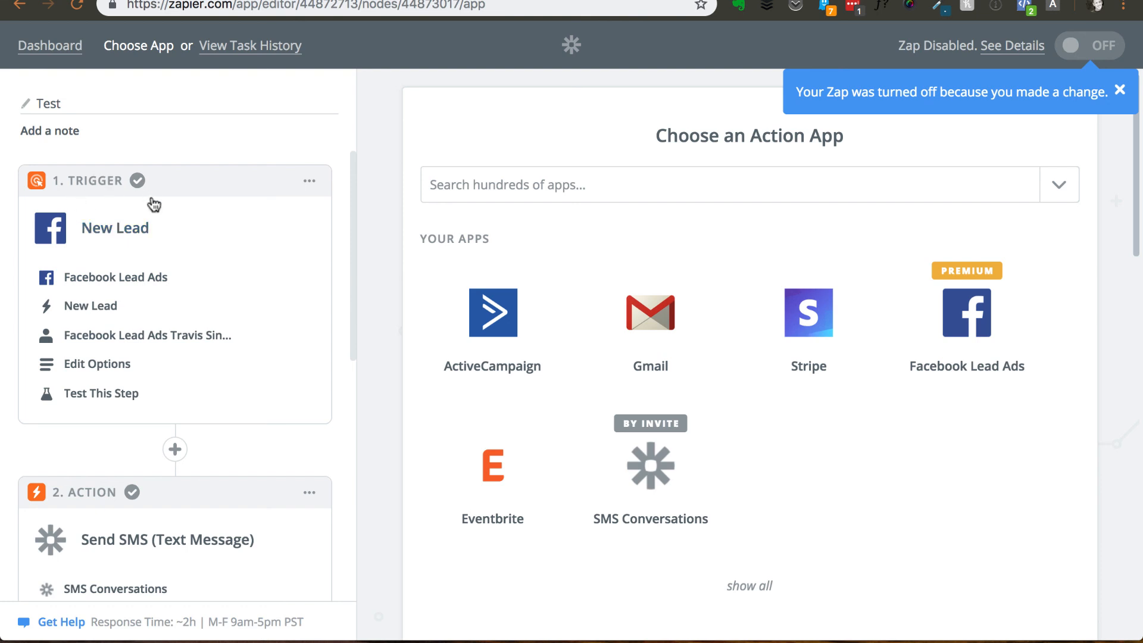
pyautogui.scroll(-5, 156, 220)
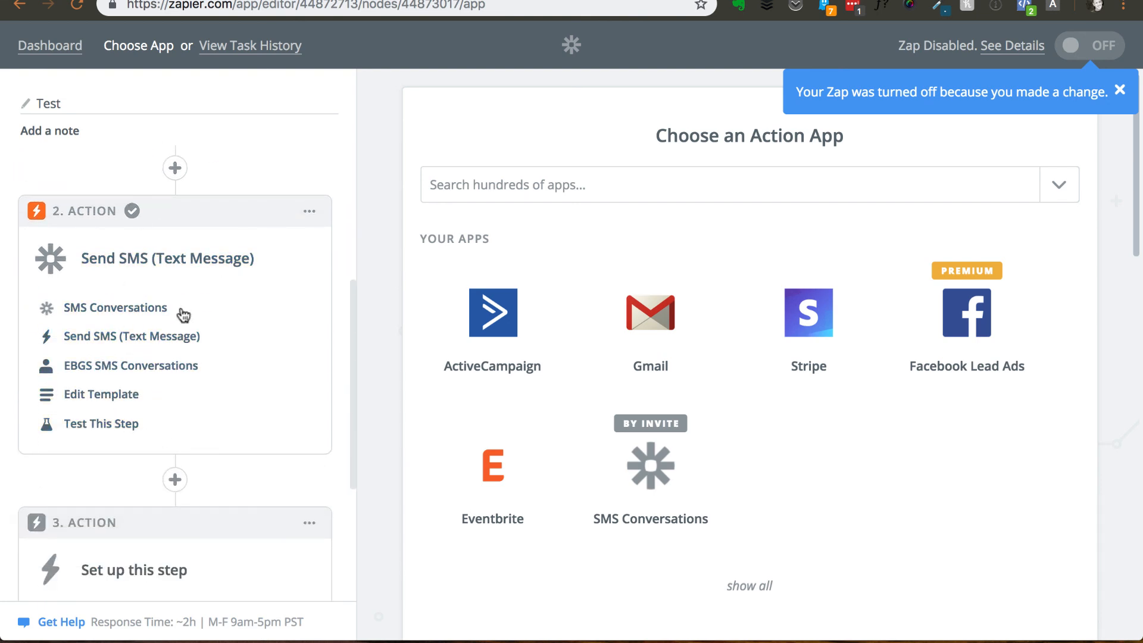
pyautogui.scroll(-4, 182, 315)
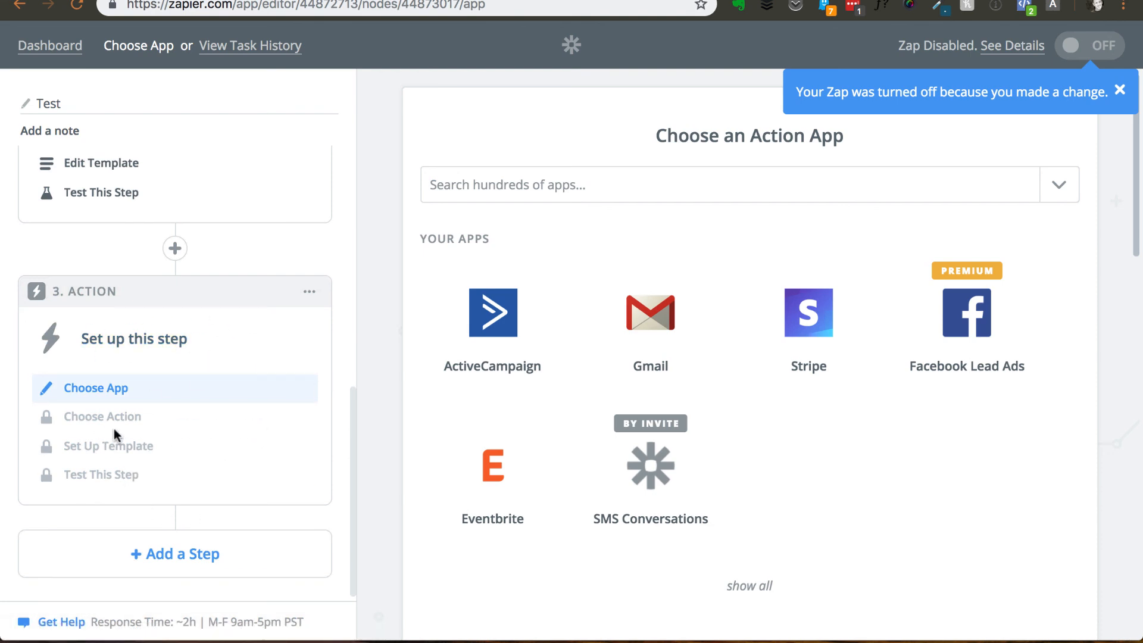
pyautogui.scroll(2, 340, 294)
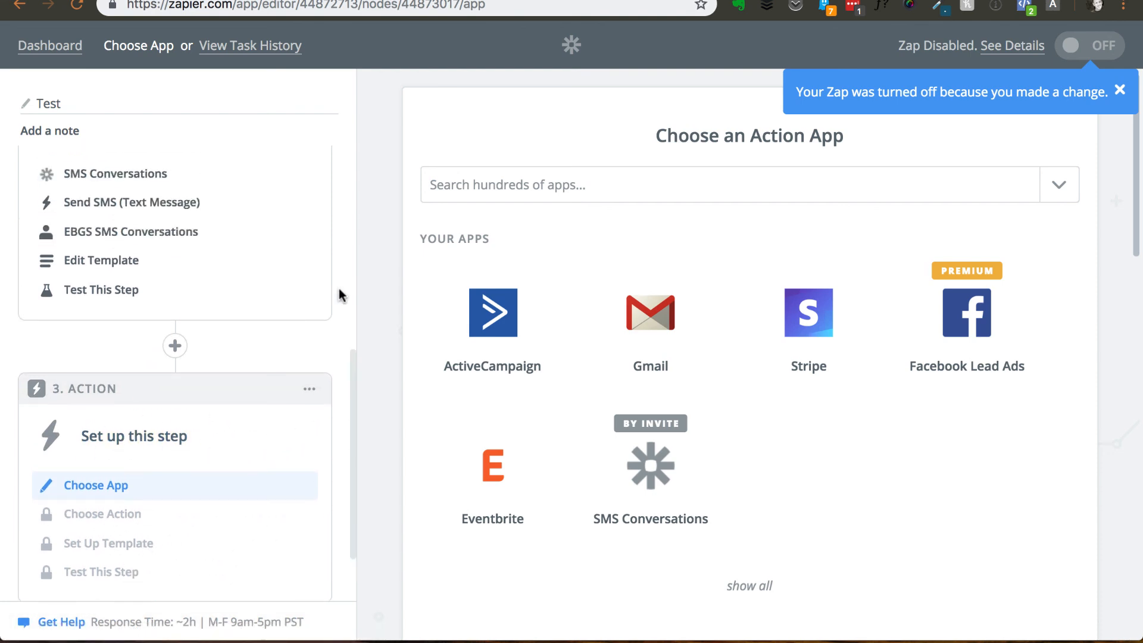
pyautogui.scroll(5, 340, 294)
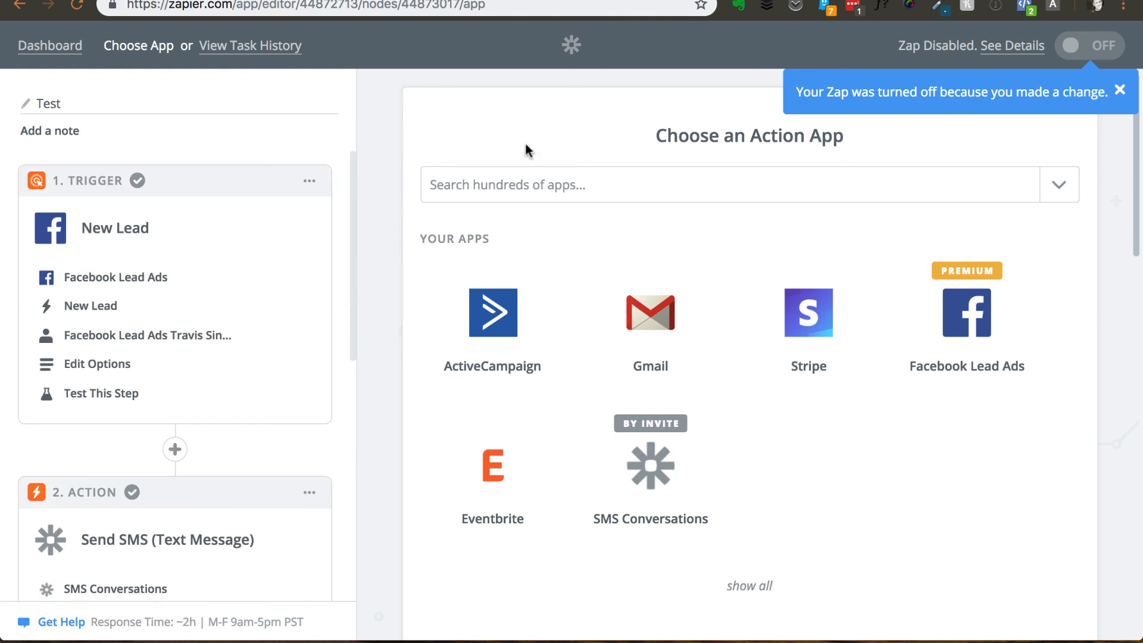